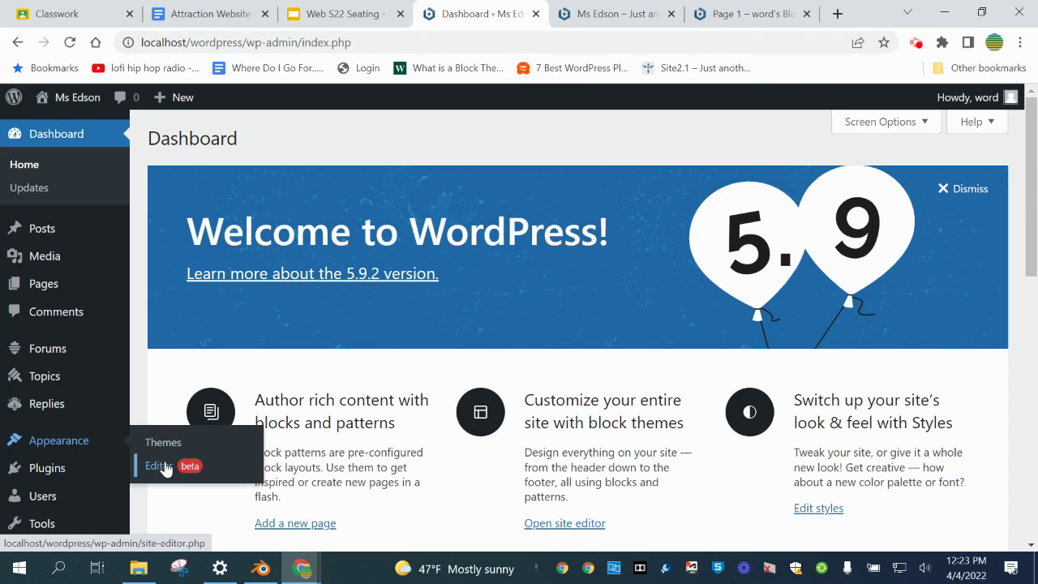
# - Launch Appearance > Editor (beta) to show the theme's Page template in the Site Editor
pyautogui.click(165, 467)
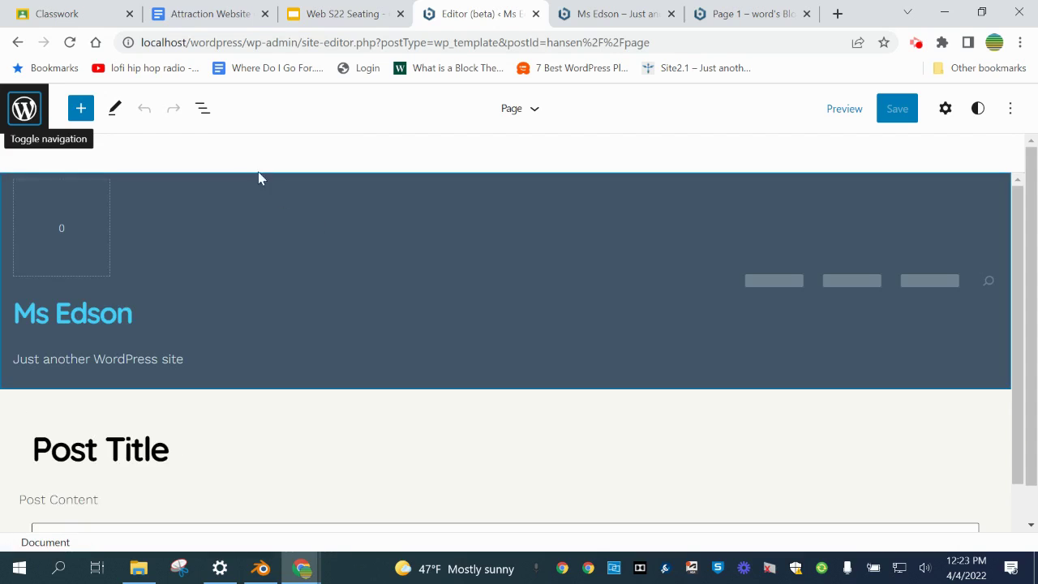
# - List the theme templates, scrolling to Blank Canvas, Without Page Title and Page
pyautogui.click(33, 104)
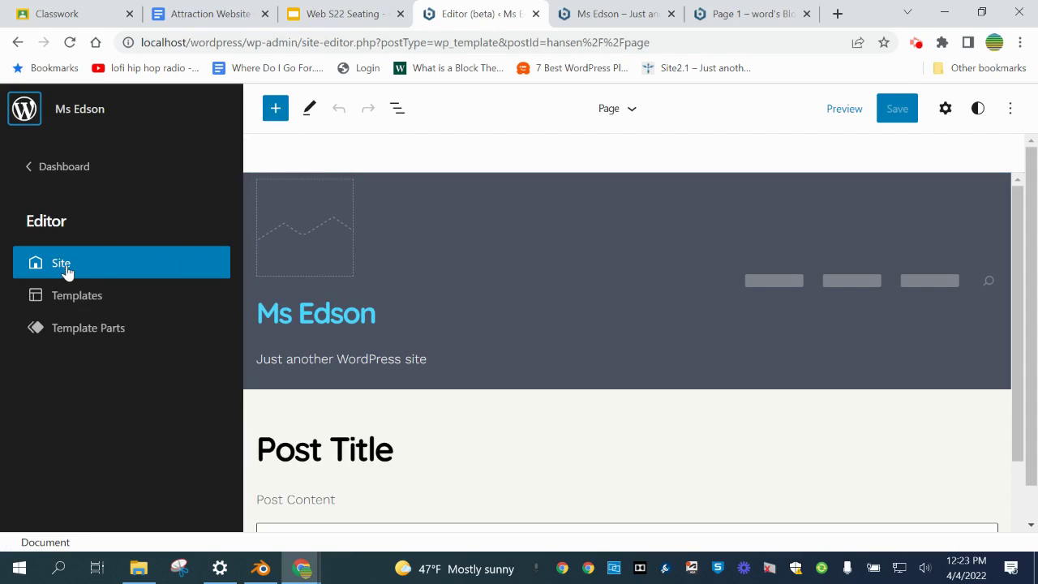
pyautogui.click(75, 297)
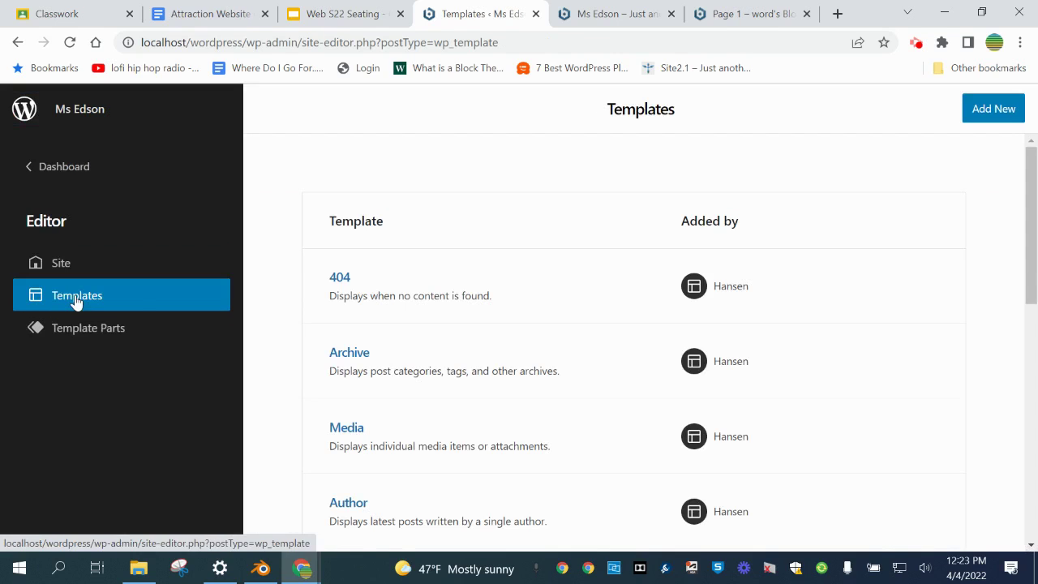
pyautogui.moveTo(1030, 231)
pyautogui.mouseDown()
pyautogui.moveTo(1032, 460)
pyautogui.moveTo(1023, 375)
pyautogui.mouseUp()
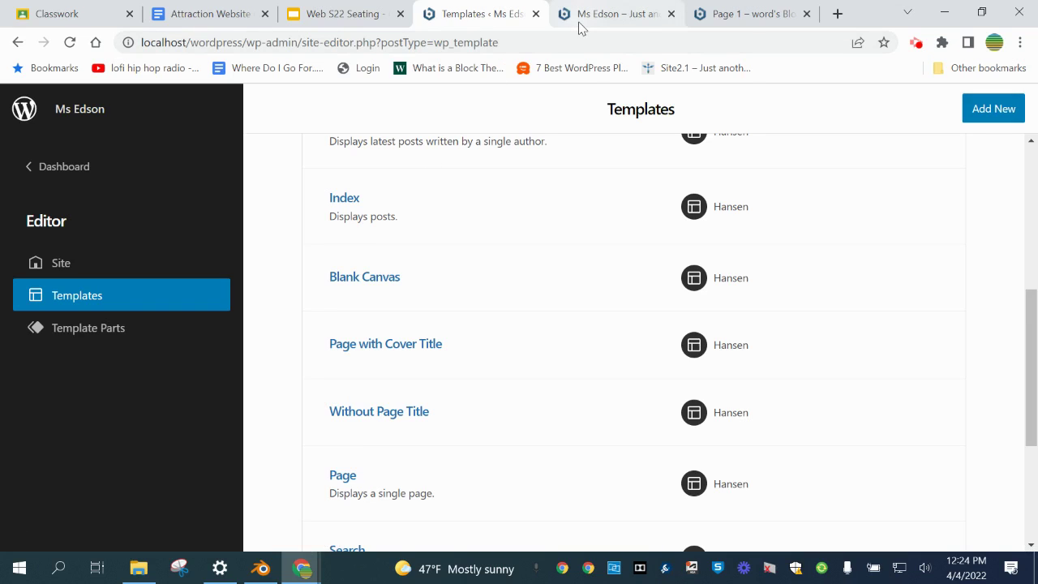
pyautogui.click(604, 16)
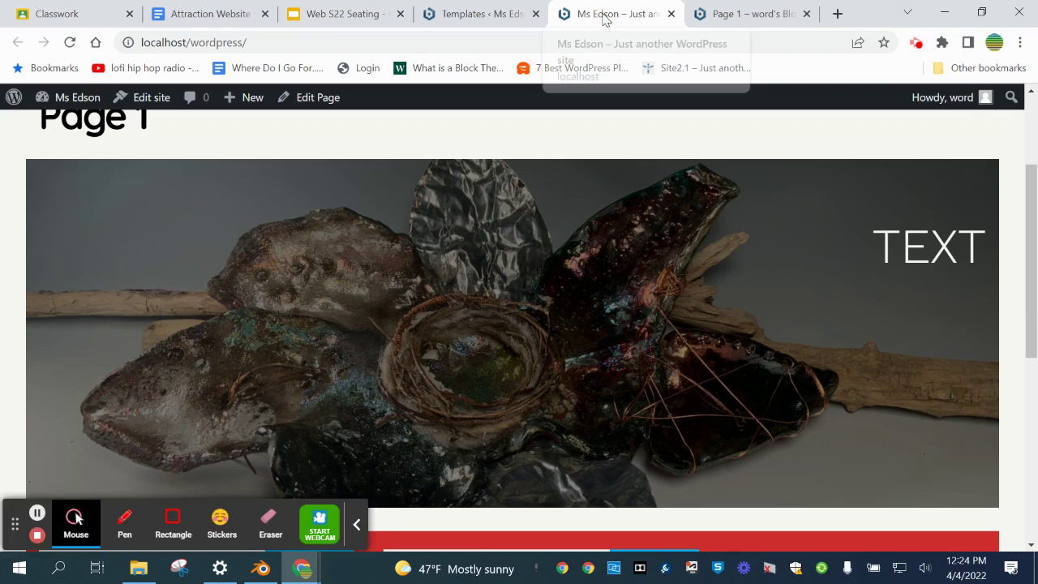
pyautogui.click(70, 43)
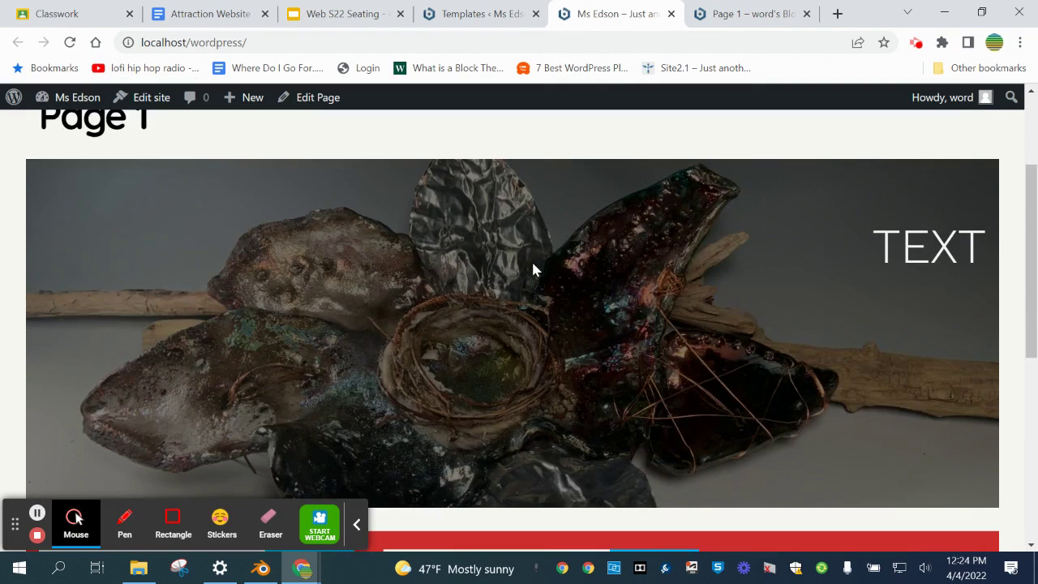
pyautogui.scroll(2, 1030, 317)
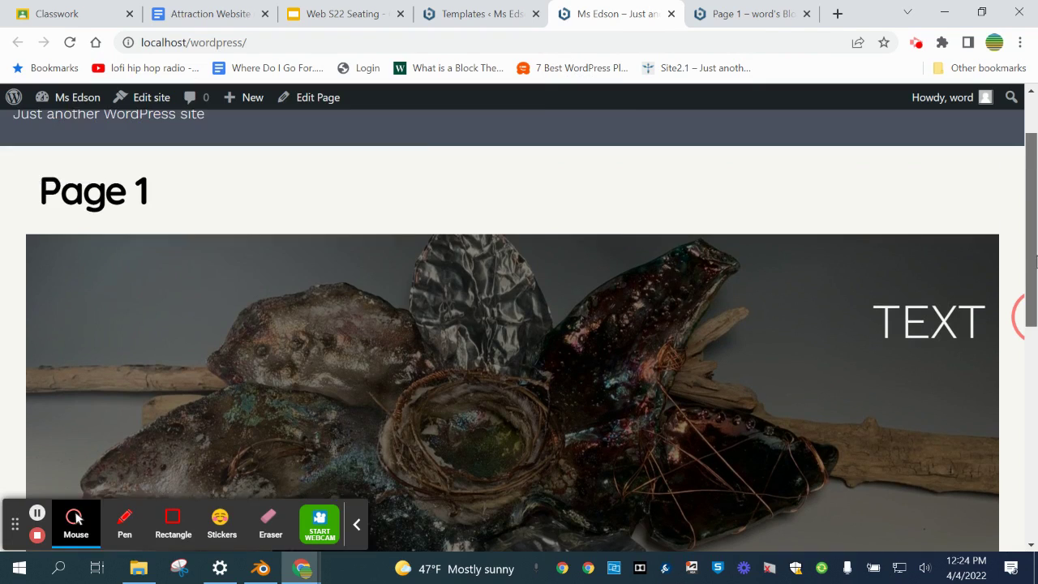
pyautogui.click(459, 16)
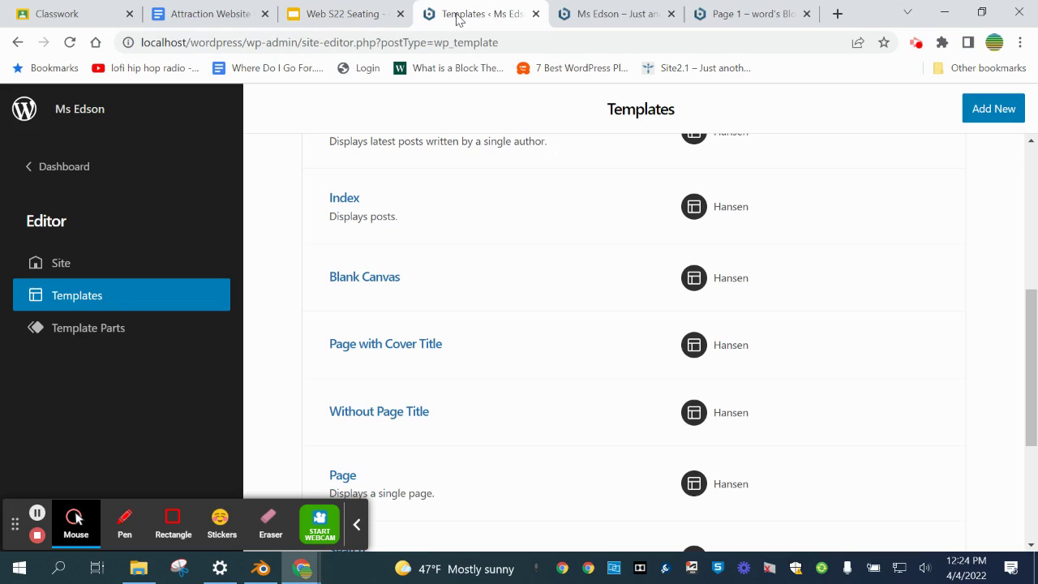
# - Go from the Dashboard to All Pages and open Page 1 for editing
pyautogui.click(28, 170)
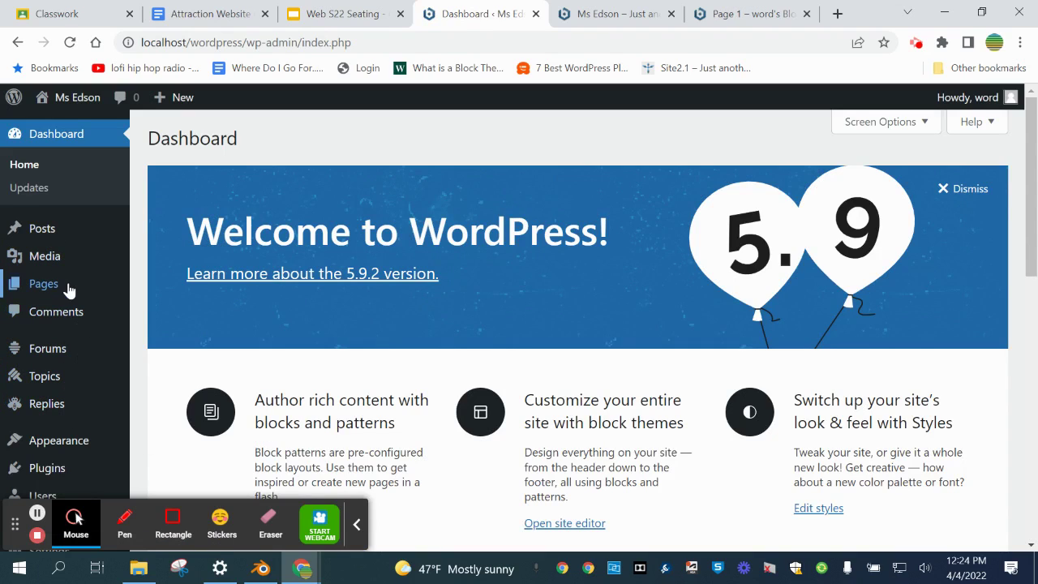
pyautogui.moveTo(44, 284)
pyautogui.click(167, 288)
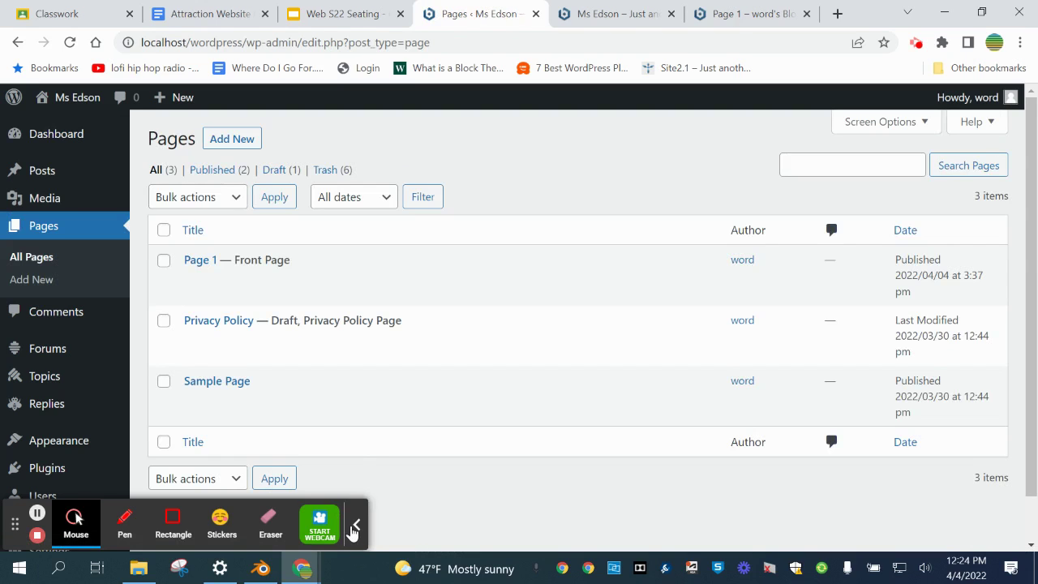
pyautogui.click(355, 528)
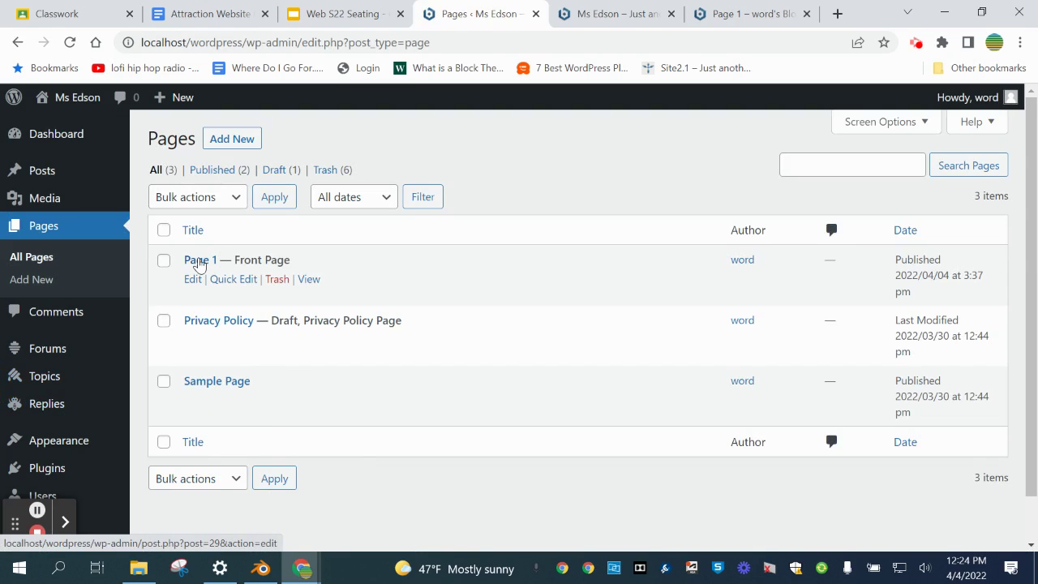
pyautogui.click(199, 261)
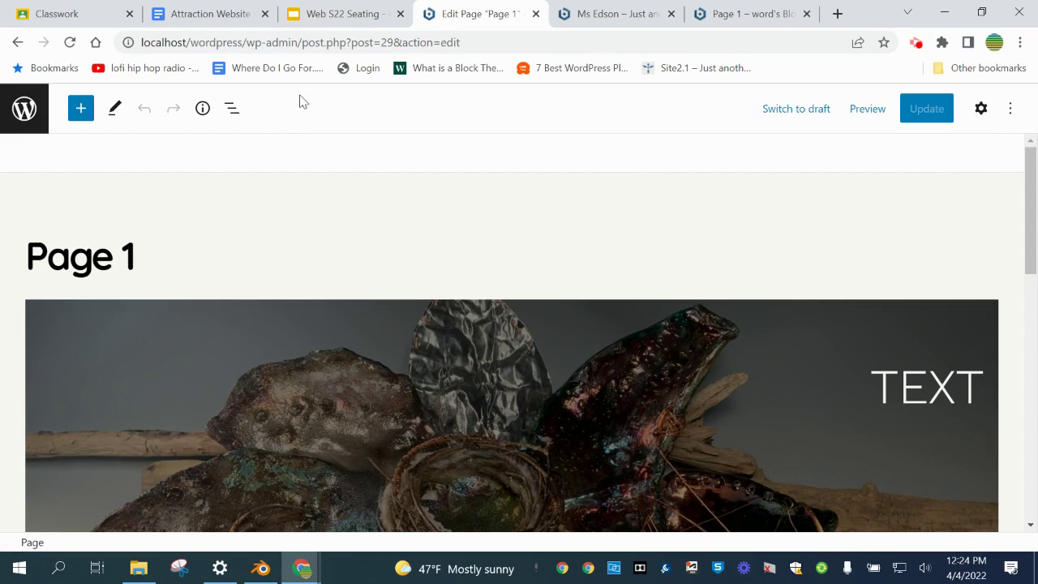
# - Assign Page 1 the Without Page Title template in page settings and update it
pyautogui.click(1011, 108)
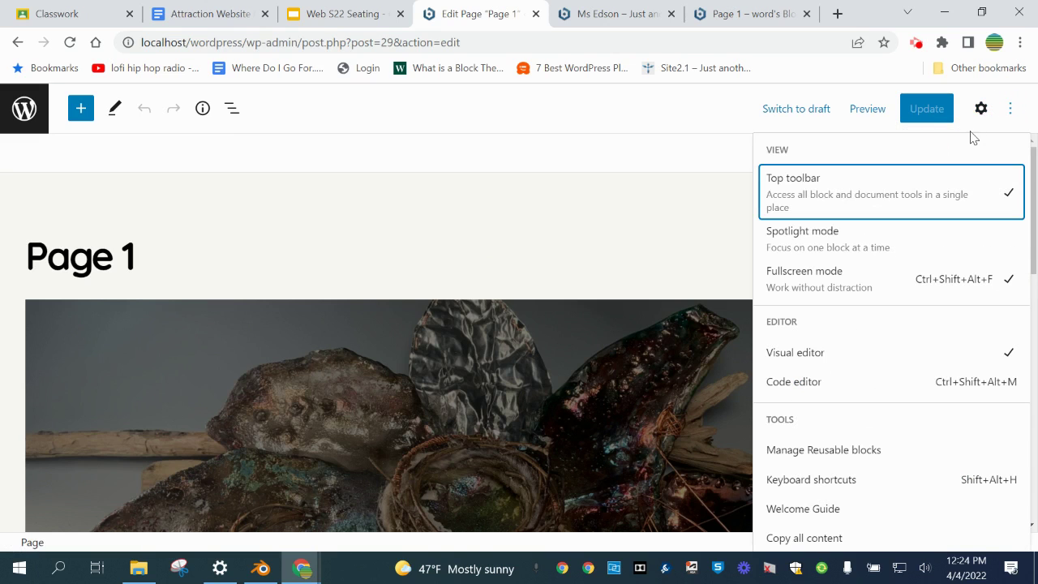
pyautogui.click(982, 107)
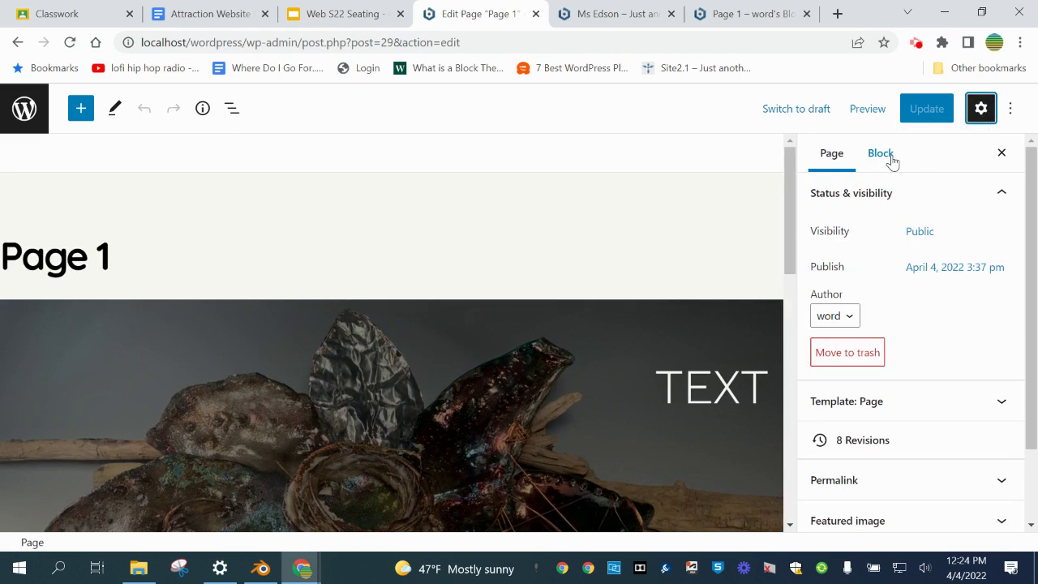
pyautogui.moveTo(1031, 306)
pyautogui.mouseDown()
pyautogui.moveTo(1034, 345)
pyautogui.moveTo(1017, 371)
pyautogui.mouseUp()
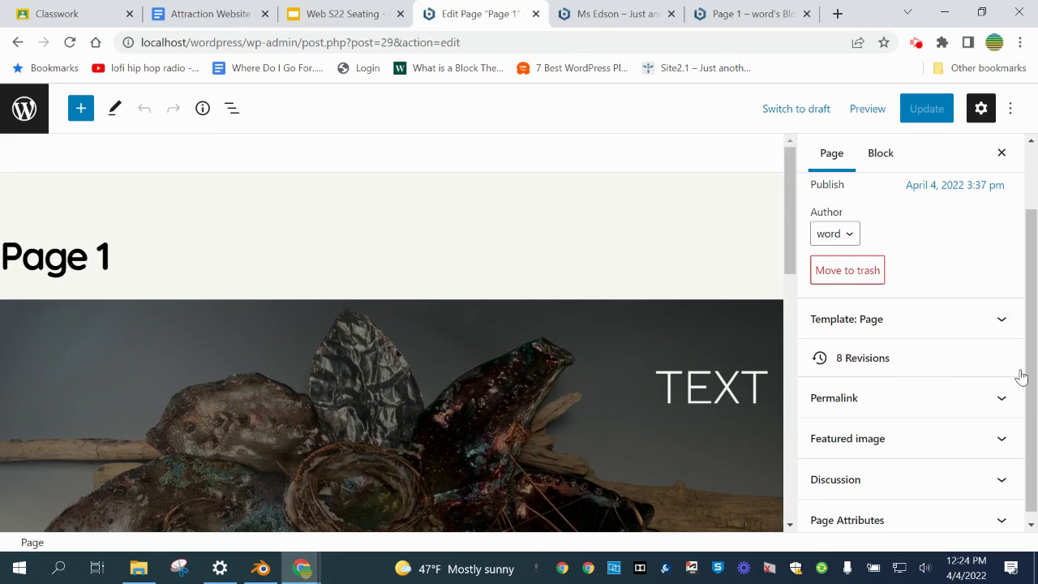
pyautogui.click(1000, 323)
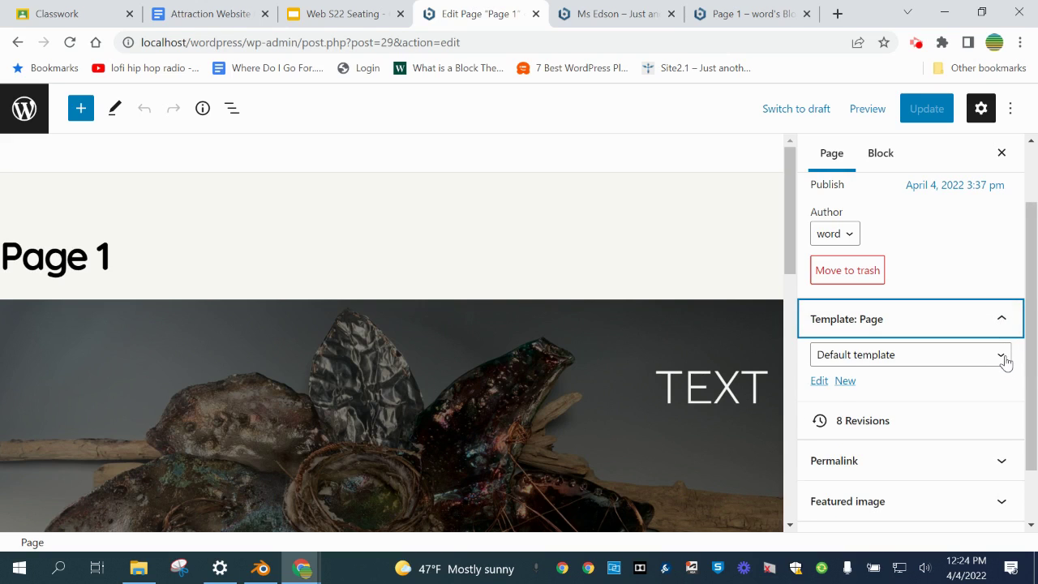
pyautogui.click(1005, 357)
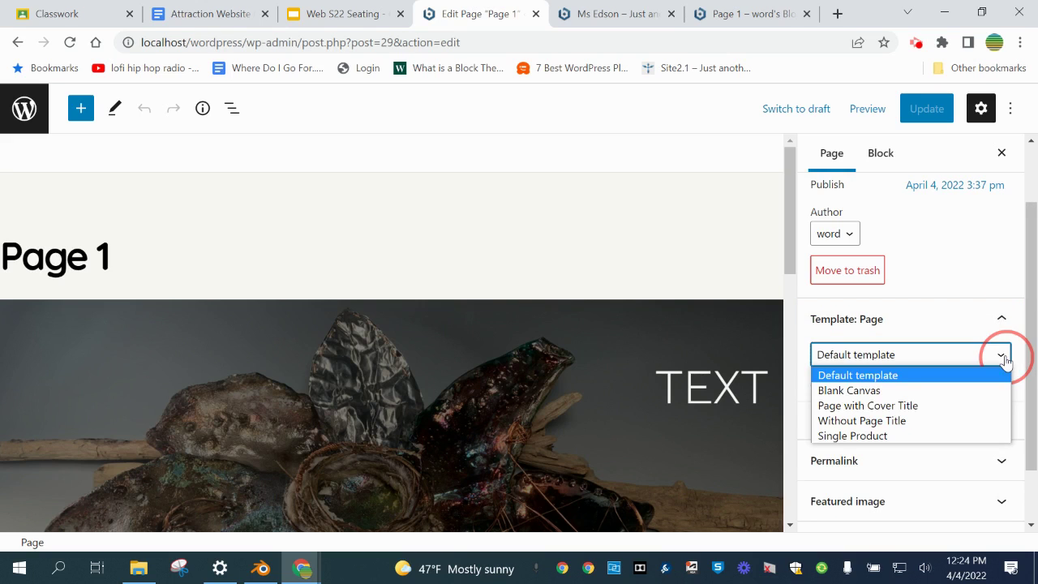
pyautogui.click(937, 420)
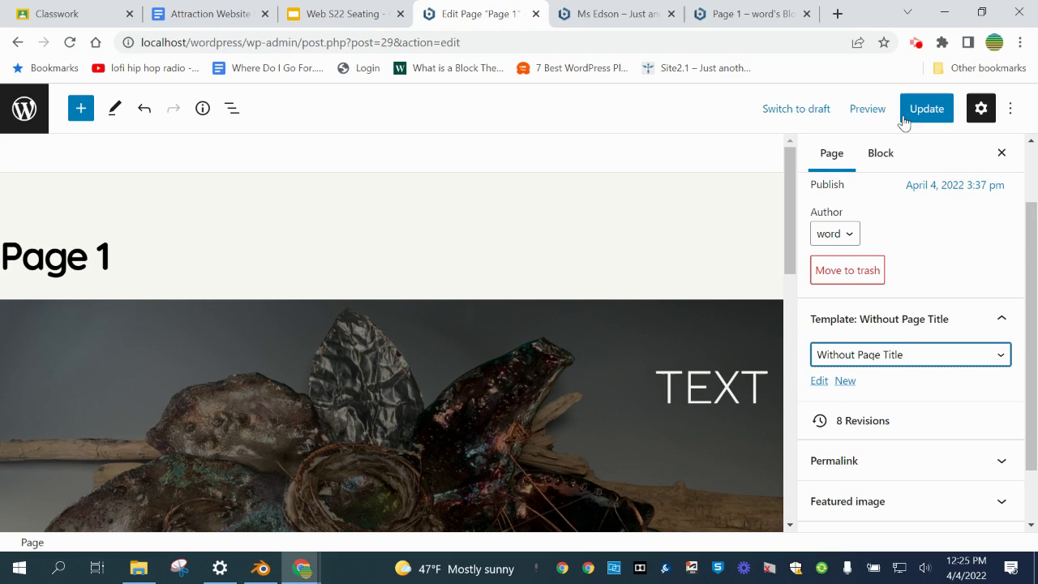
pyautogui.click(924, 111)
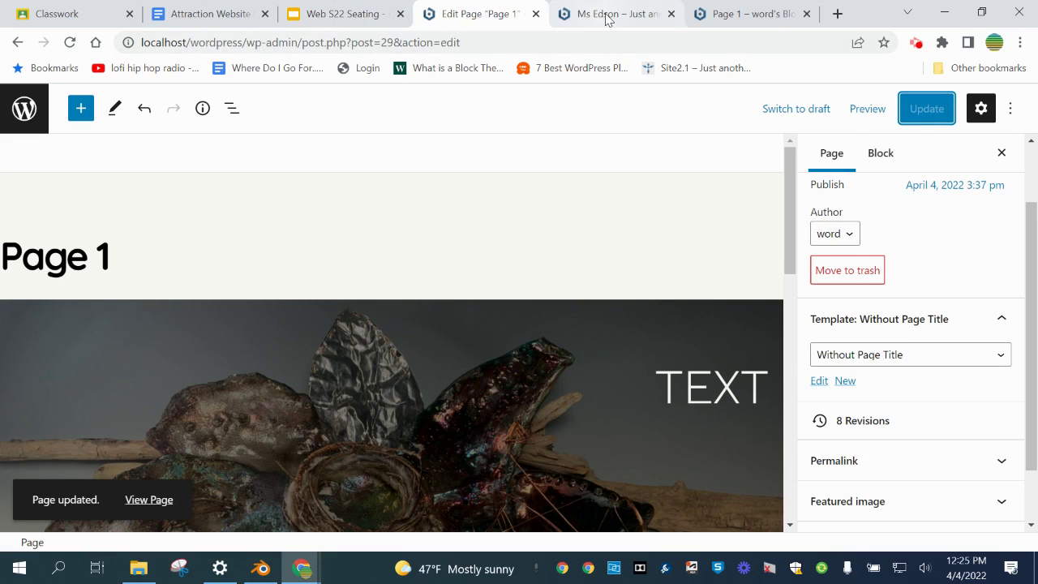
# - Reload the live Page 1 to see the cover image without the page title
pyautogui.click(720, 13)
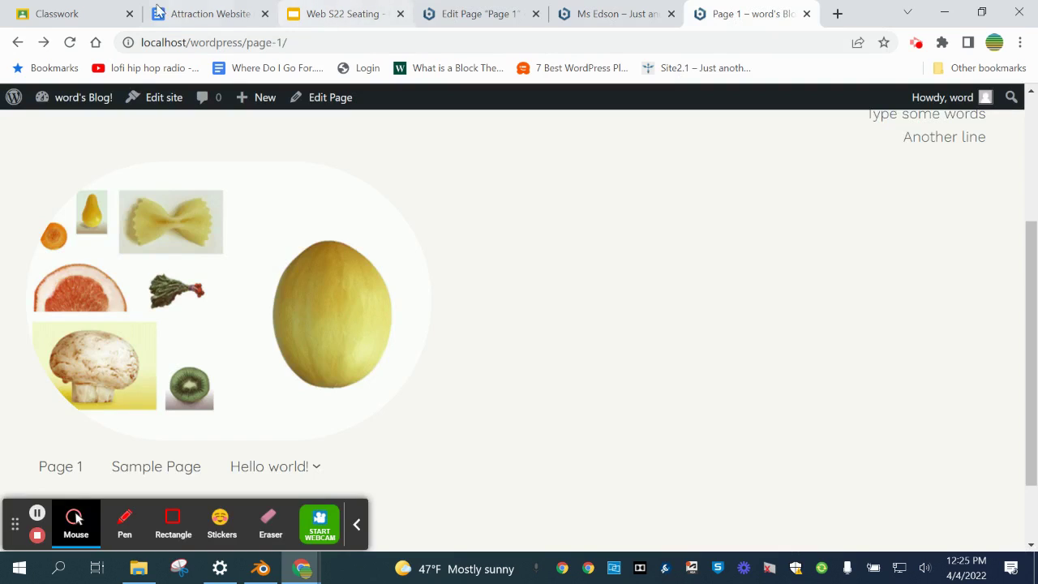
pyautogui.click(71, 42)
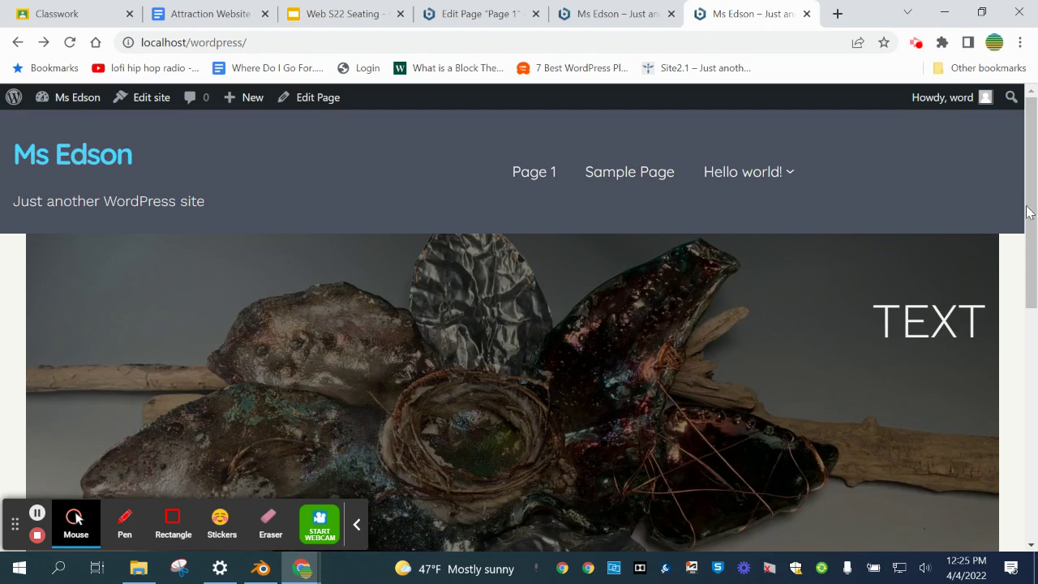
pyautogui.moveTo(1031, 211)
pyautogui.mouseDown()
pyautogui.moveTo(1035, 284)
pyautogui.moveTo(1034, 186)
pyautogui.mouseUp()
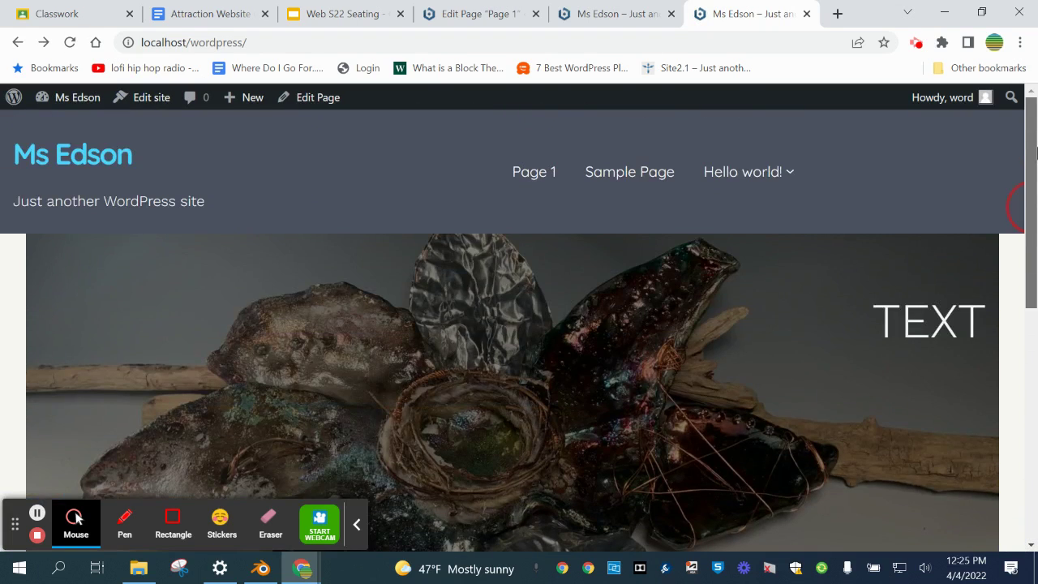
# - Set Page 1's template to Blank Canvas and update the page
pyautogui.click(468, 16)
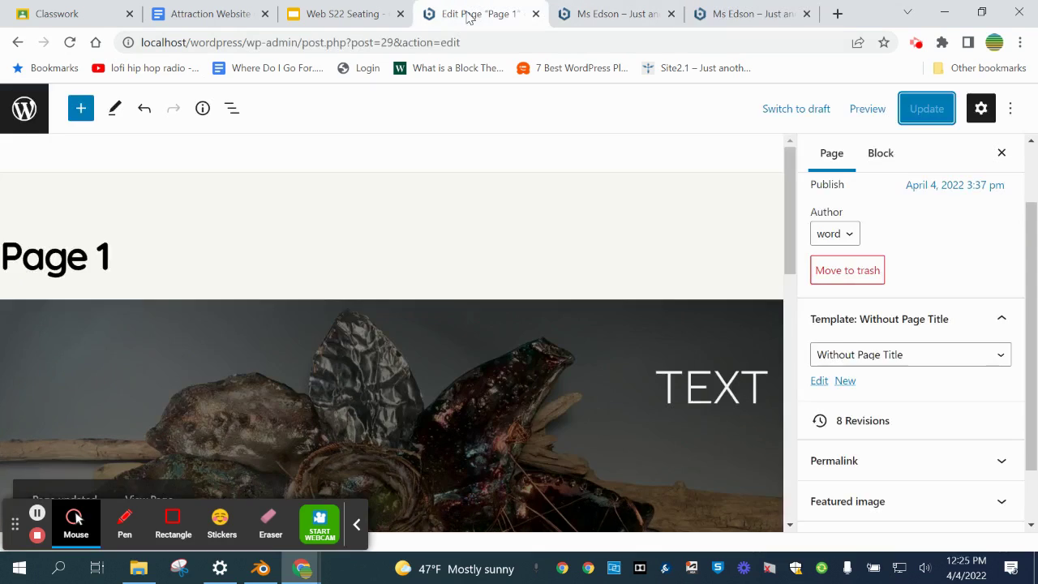
pyautogui.click(878, 360)
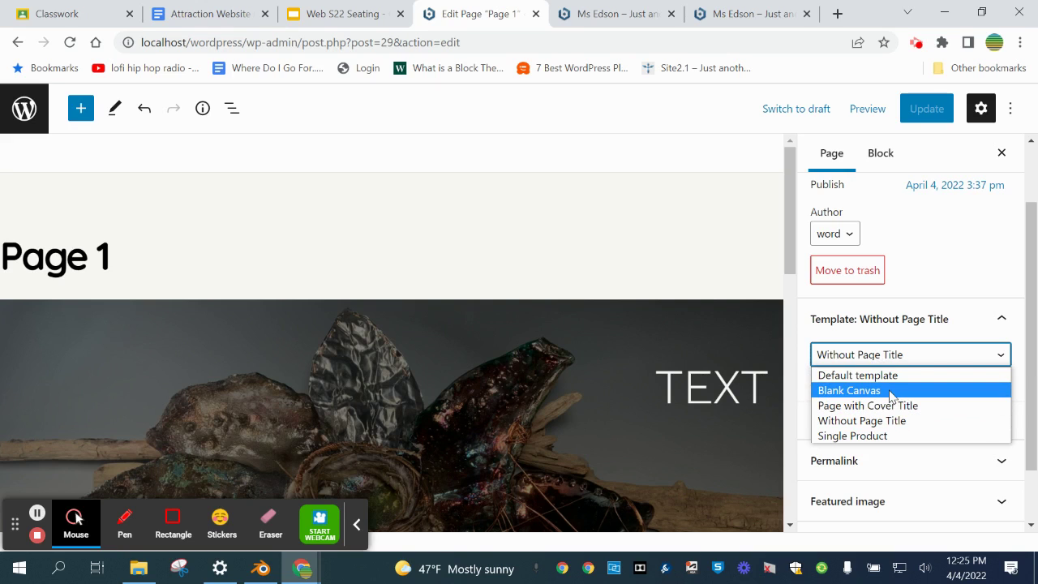
pyautogui.click(892, 392)
pyautogui.click(929, 117)
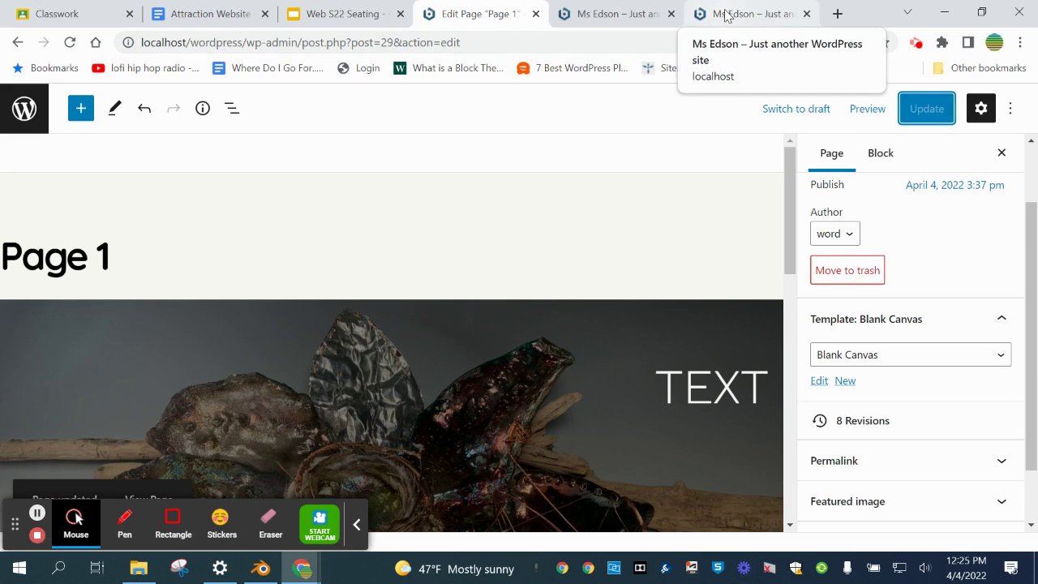
# - Reload the live front page to confirm it opens directly on the cover image
pyautogui.click(726, 16)
pyautogui.click(71, 42)
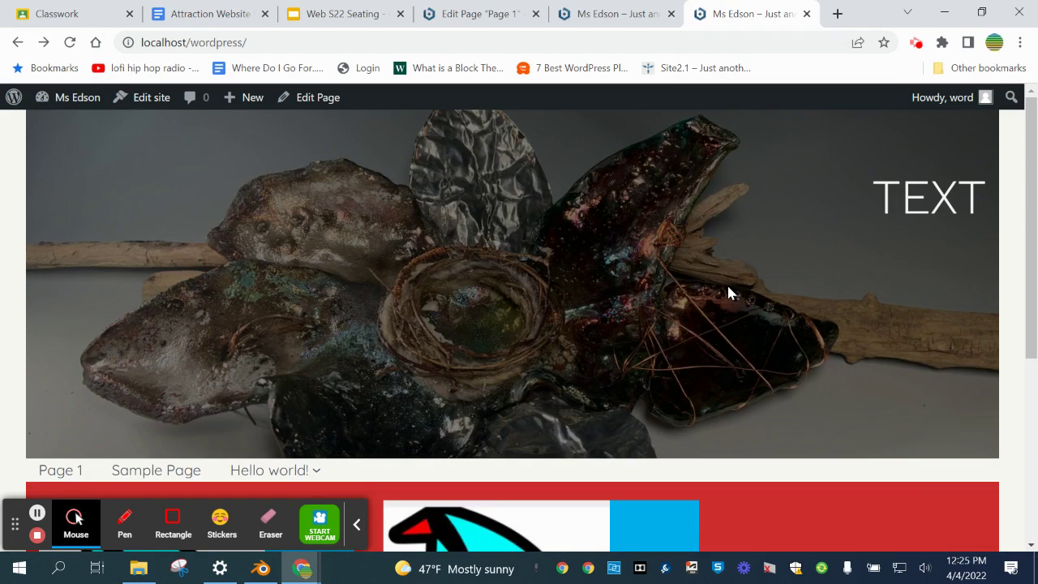
pyautogui.click(1032, 333)
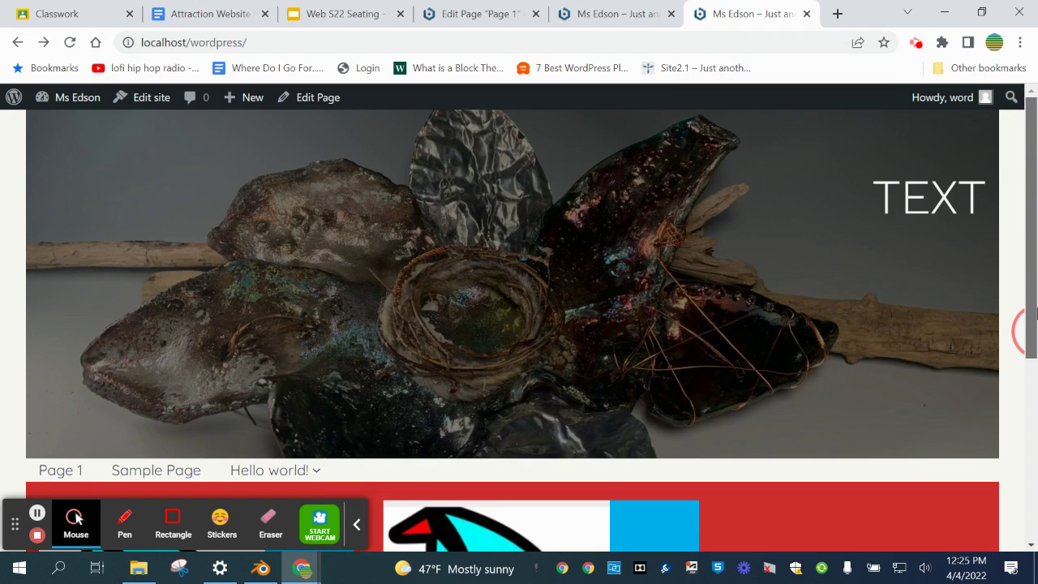
pyautogui.scroll(-5, 1029, 316)
pyautogui.scroll(5, 1028, 320)
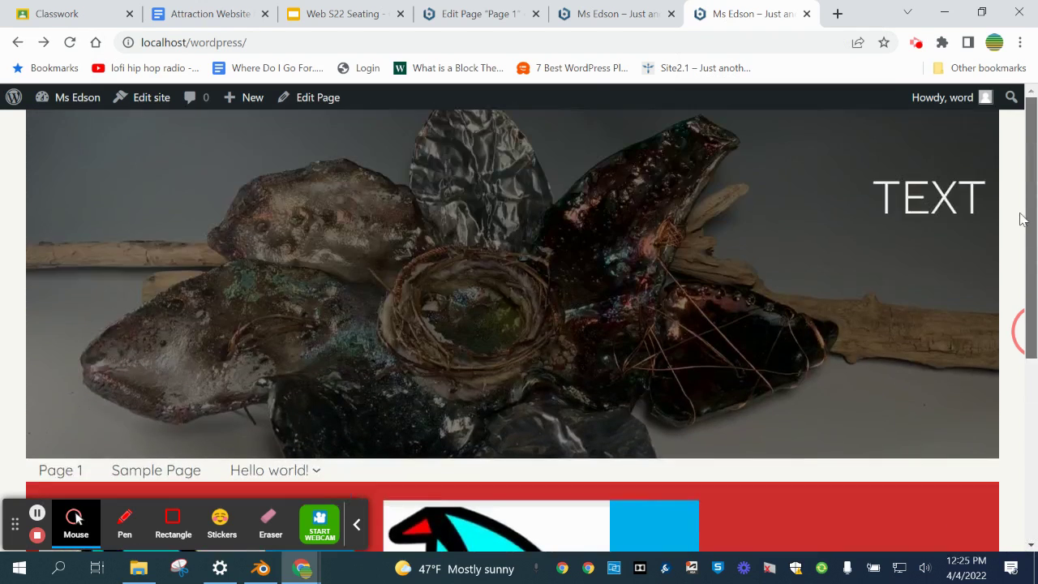
pyautogui.click(590, 20)
# - Set Page 1's template to Single Product and update the page
pyautogui.click(485, 16)
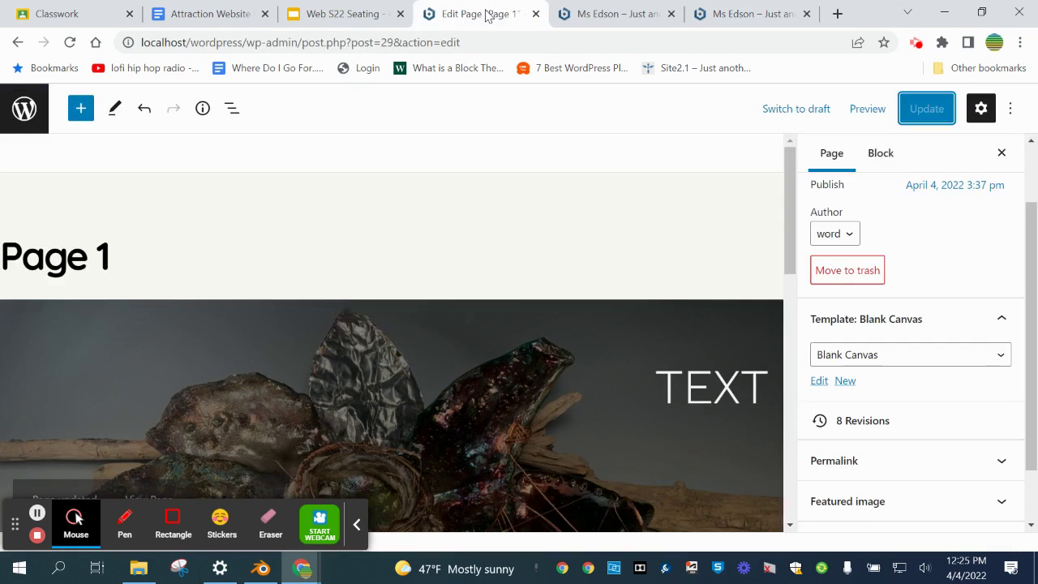
pyautogui.click(907, 365)
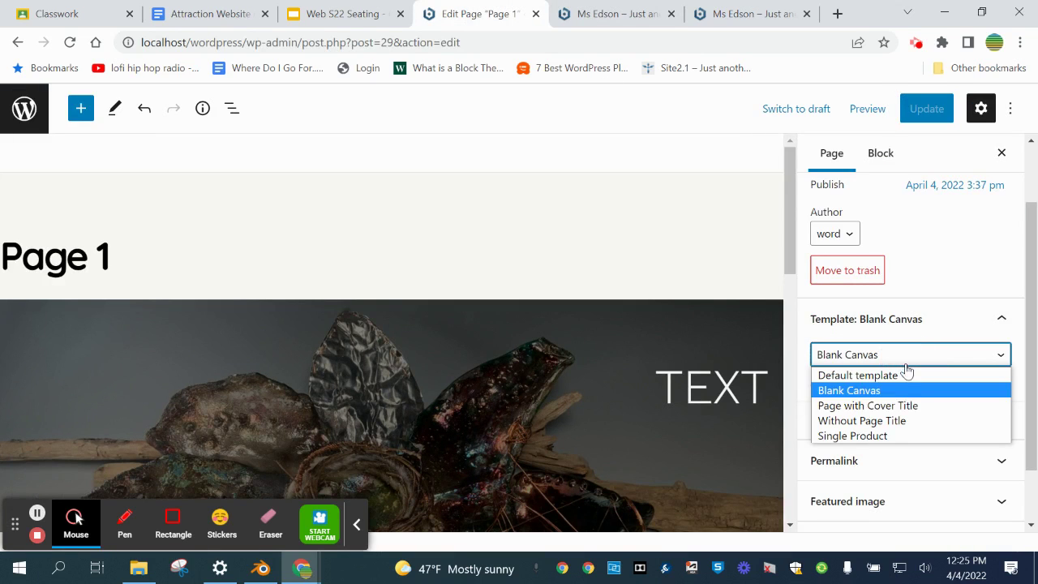
pyautogui.click(898, 436)
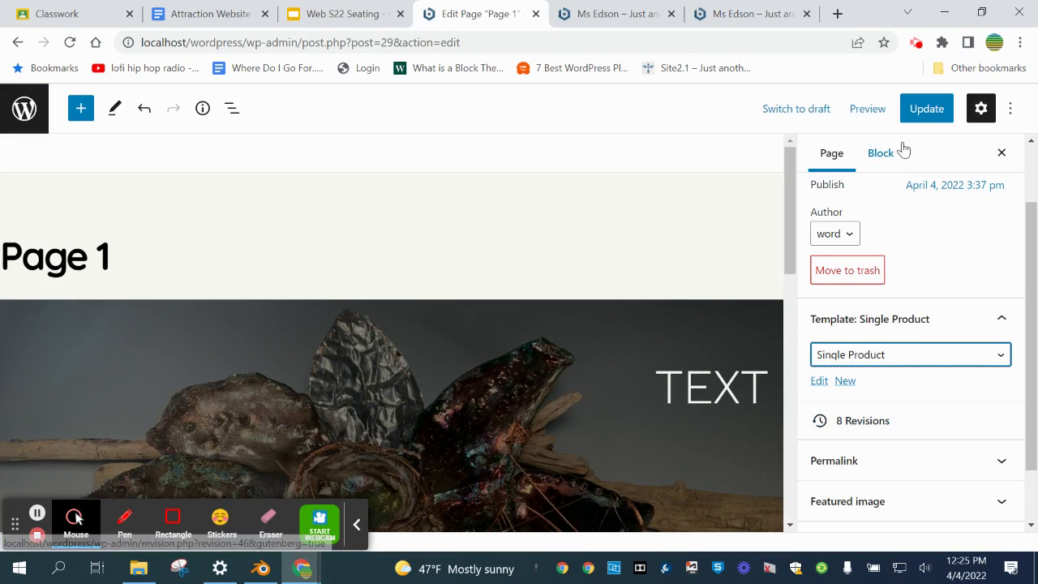
pyautogui.click(927, 114)
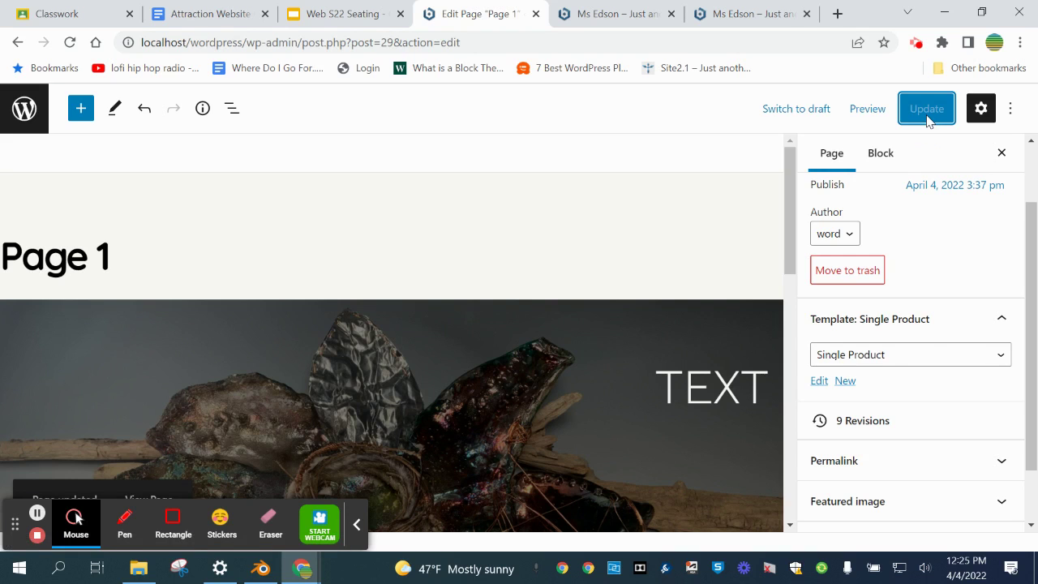
# - Reload the live site tabs to view Page 1 with Single Product
pyautogui.click(741, 25)
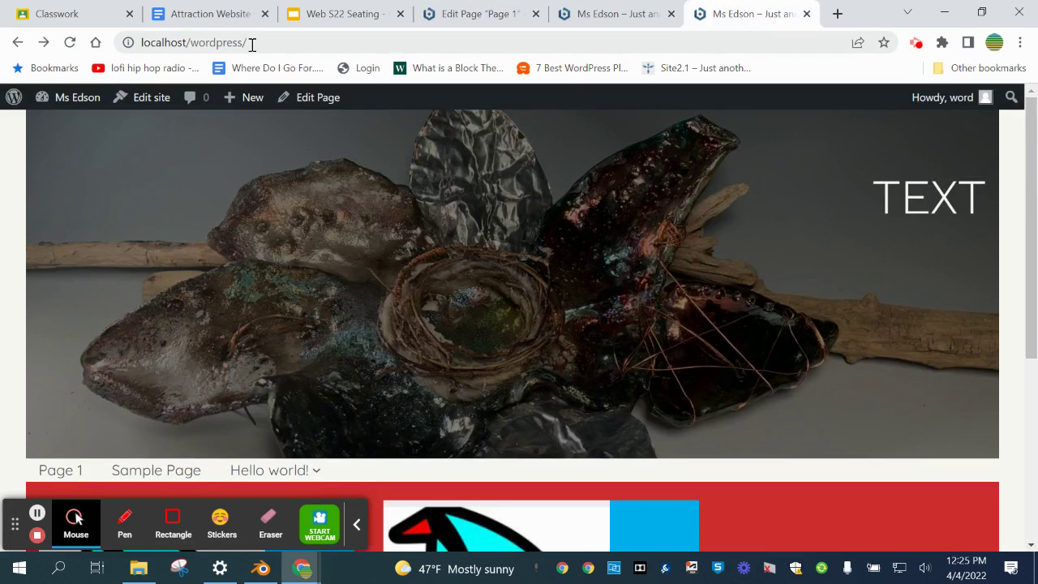
pyautogui.click(70, 42)
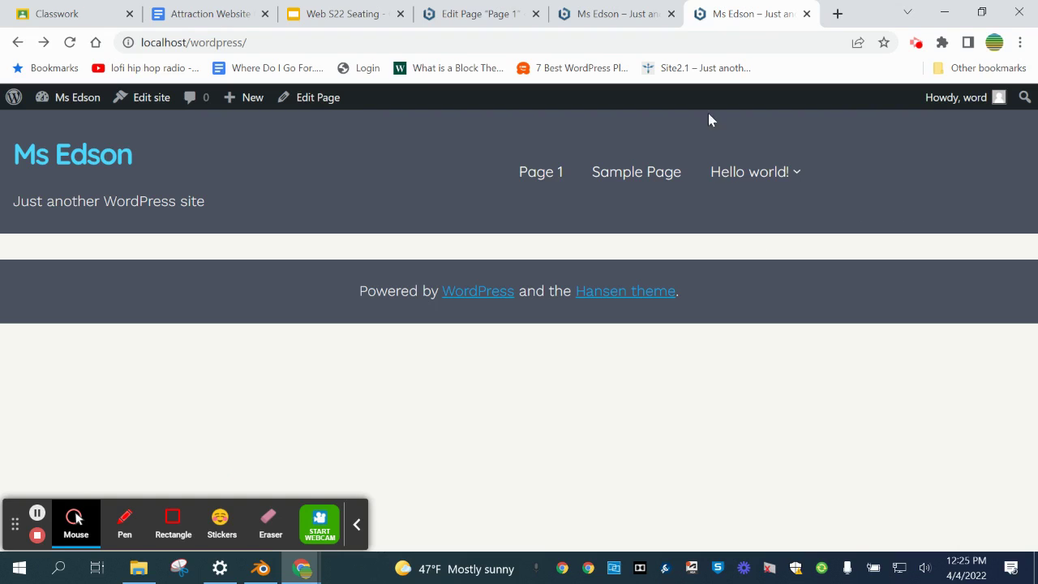
pyautogui.click(591, 16)
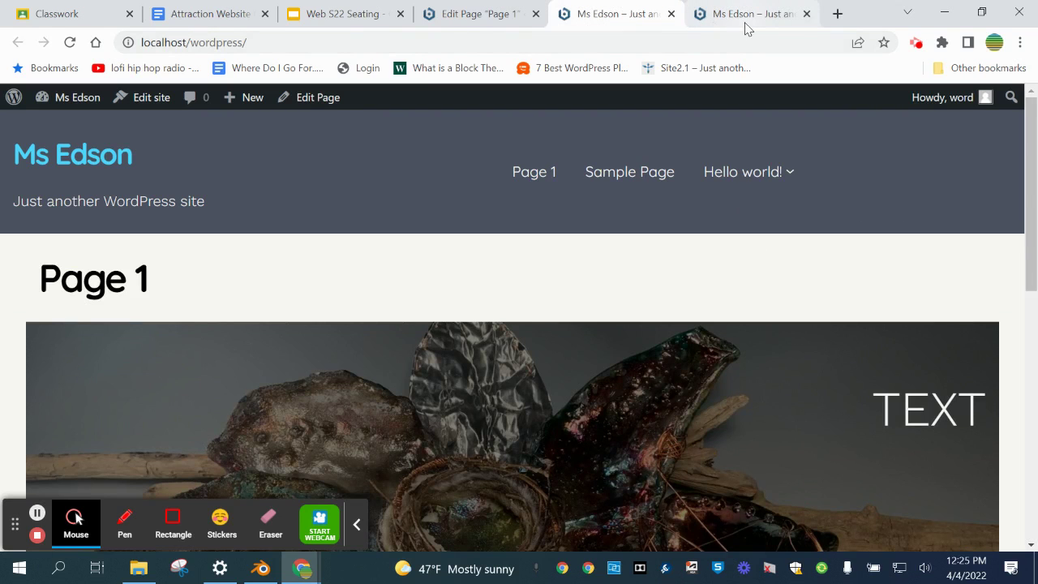
# - Put Page 1 back on the Default template and update it
pyautogui.click(484, 26)
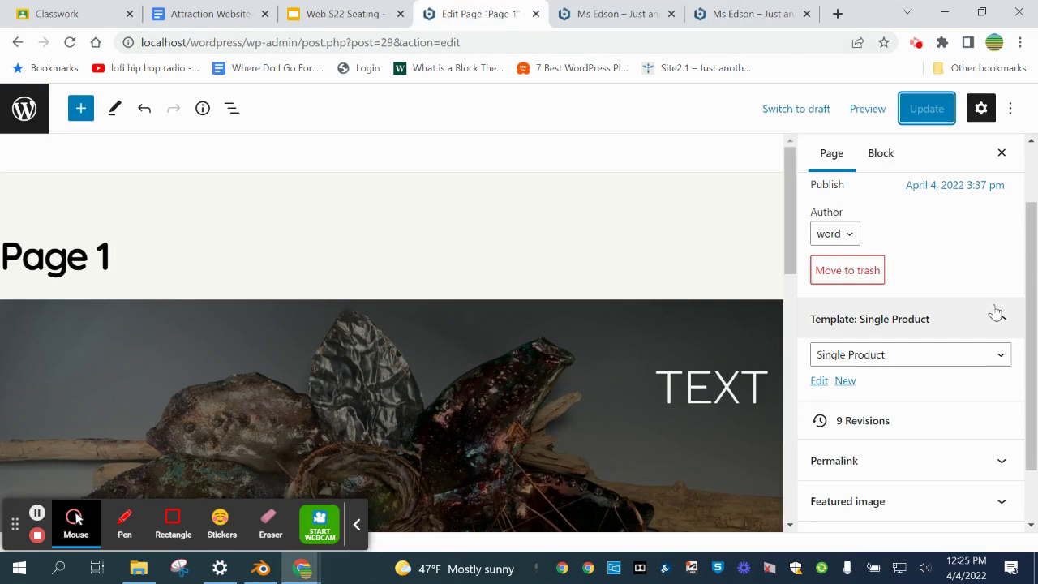
pyautogui.click(989, 354)
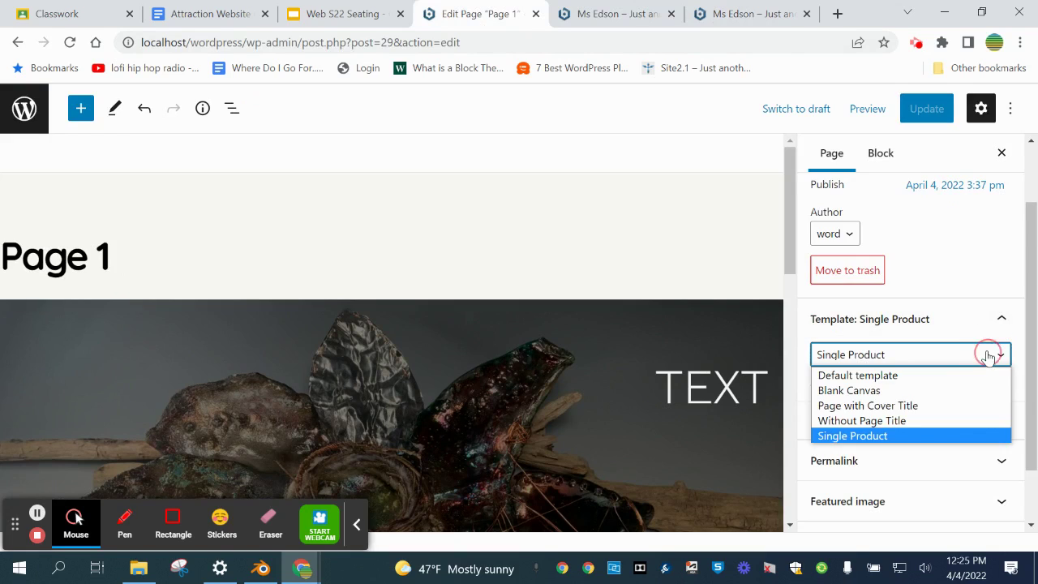
pyautogui.click(958, 376)
pyautogui.click(931, 119)
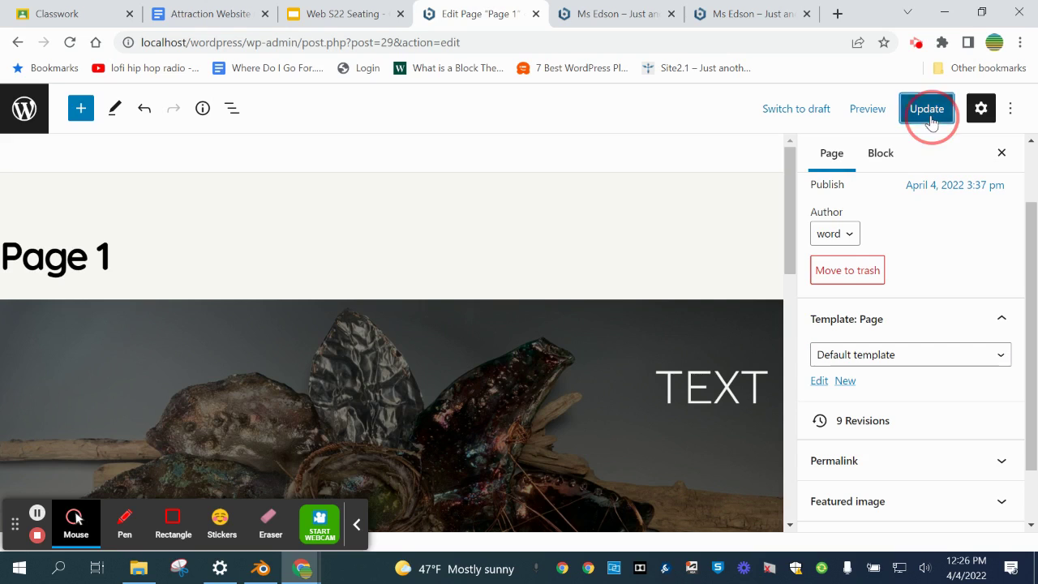
# - Reload the front page to confirm header, title and cover image are back
pyautogui.click(721, 14)
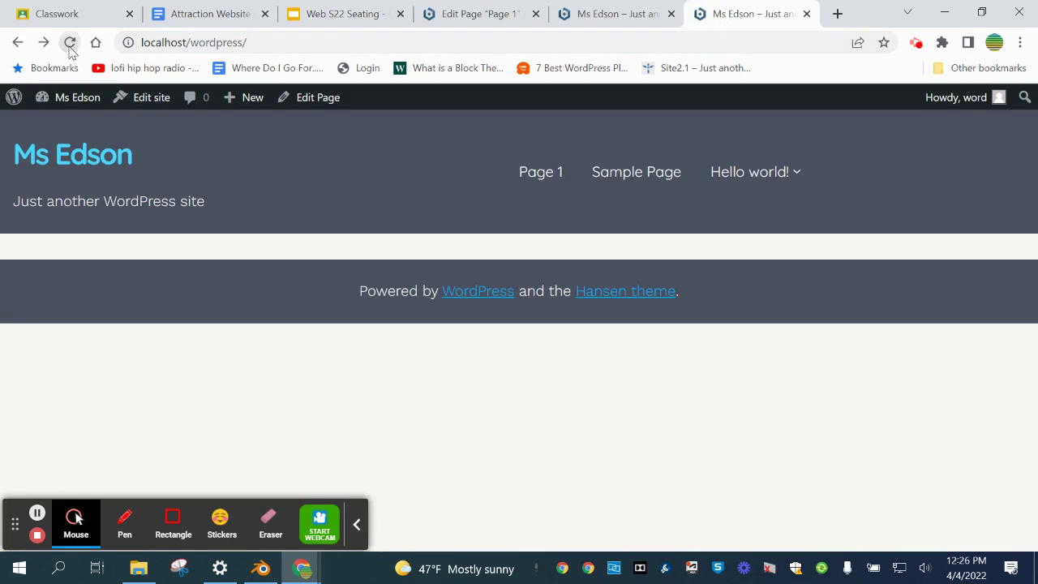
pyautogui.click(70, 45)
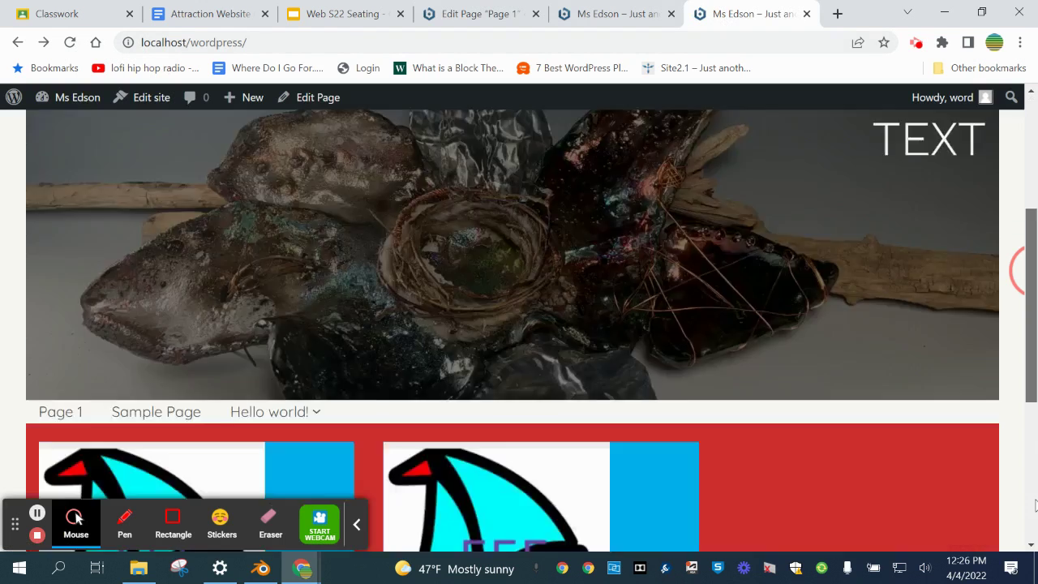
pyautogui.moveTo(1035, 274)
pyautogui.mouseDown()
pyautogui.moveTo(1035, 519)
pyautogui.moveTo(1036, 236)
pyautogui.mouseUp()
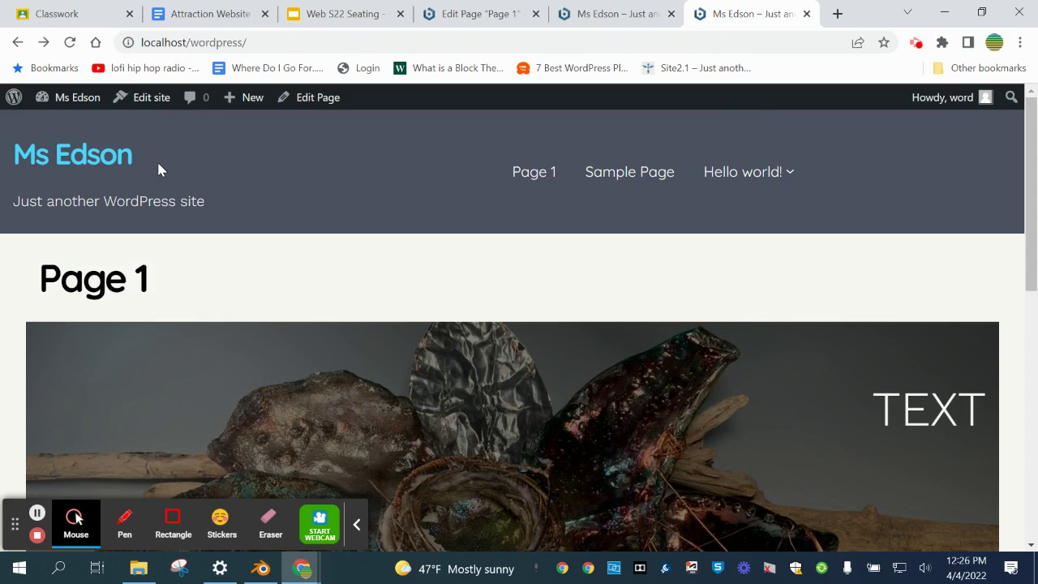
pyautogui.click(480, 16)
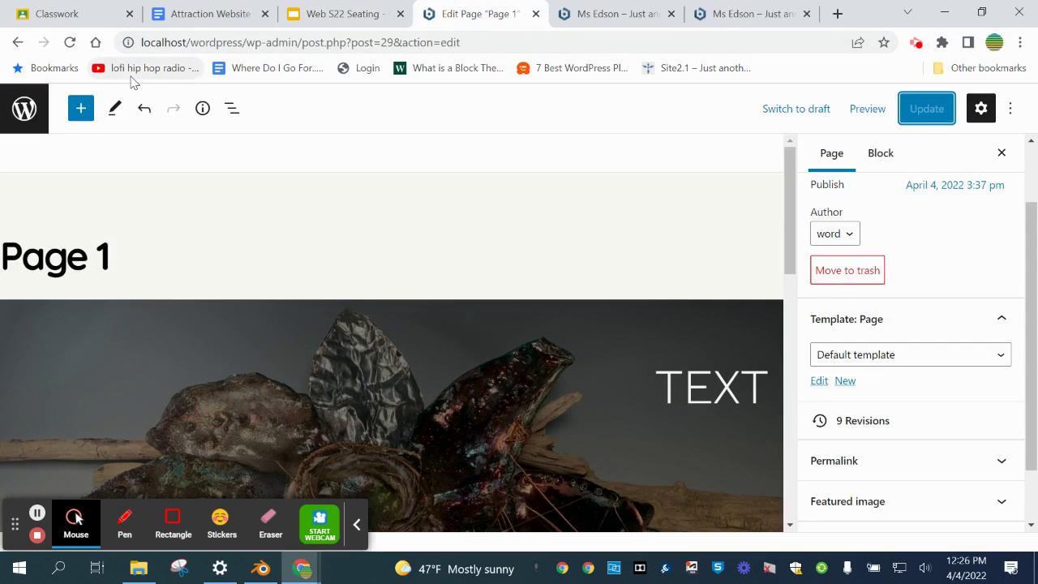
# - Leave the page editor and open the Without Page Title template from the Site Editor's Templates list
pyautogui.click(18, 128)
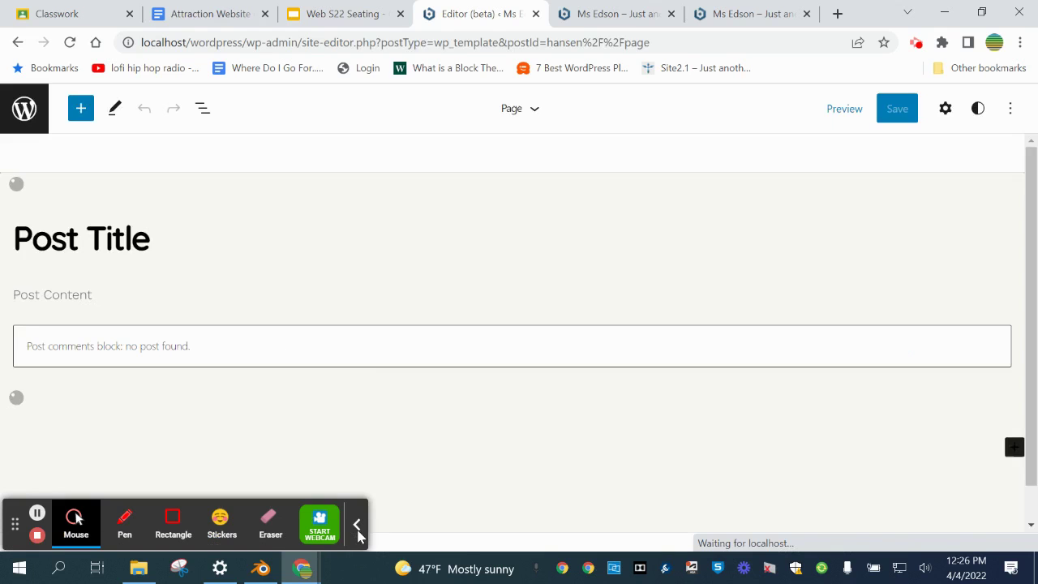
pyautogui.click(358, 527)
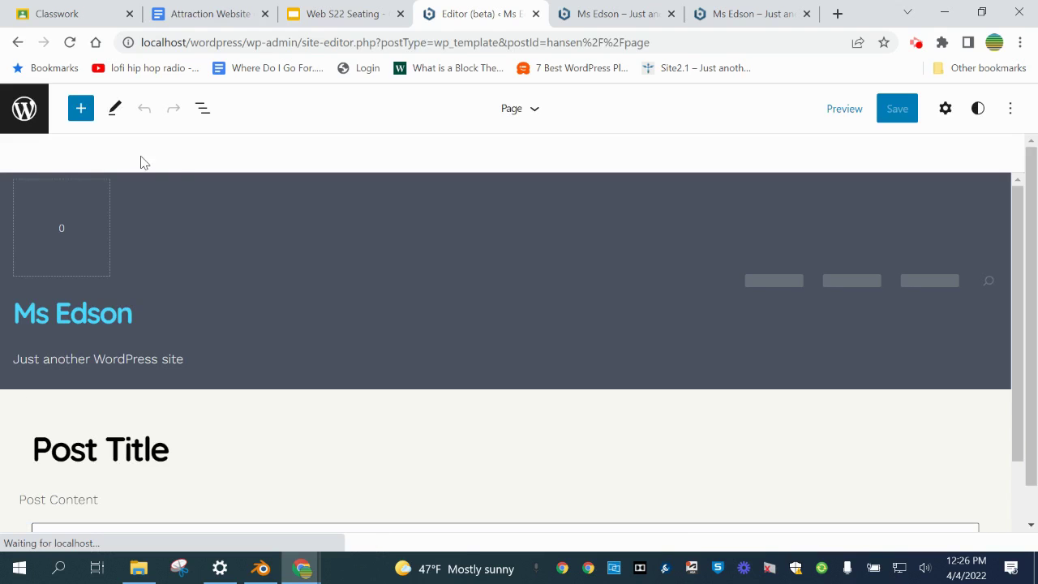
pyautogui.click(24, 108)
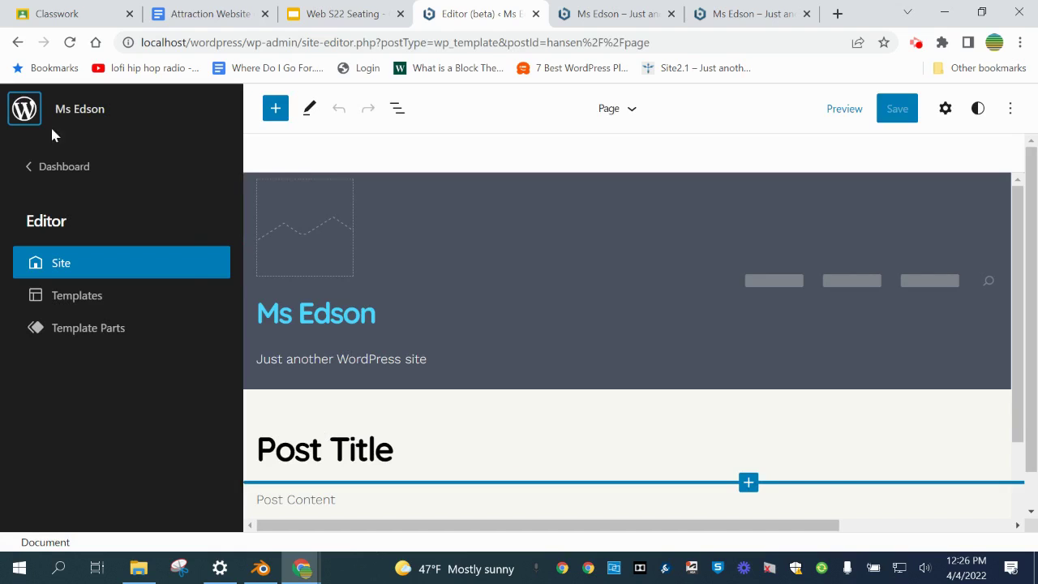
pyautogui.click(94, 297)
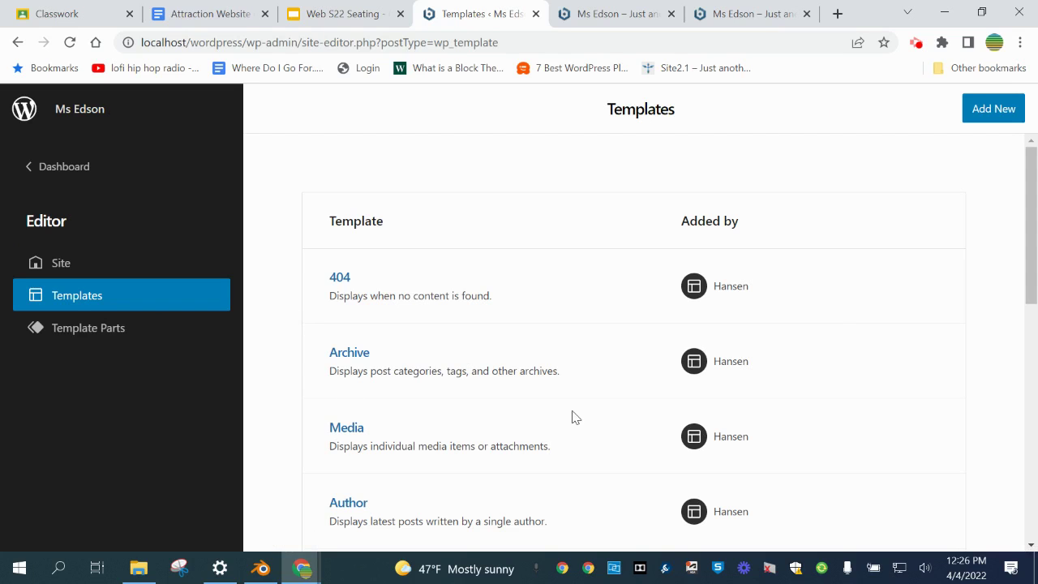
pyautogui.moveTo(1030, 226); pyautogui.dragTo(1035, 380)
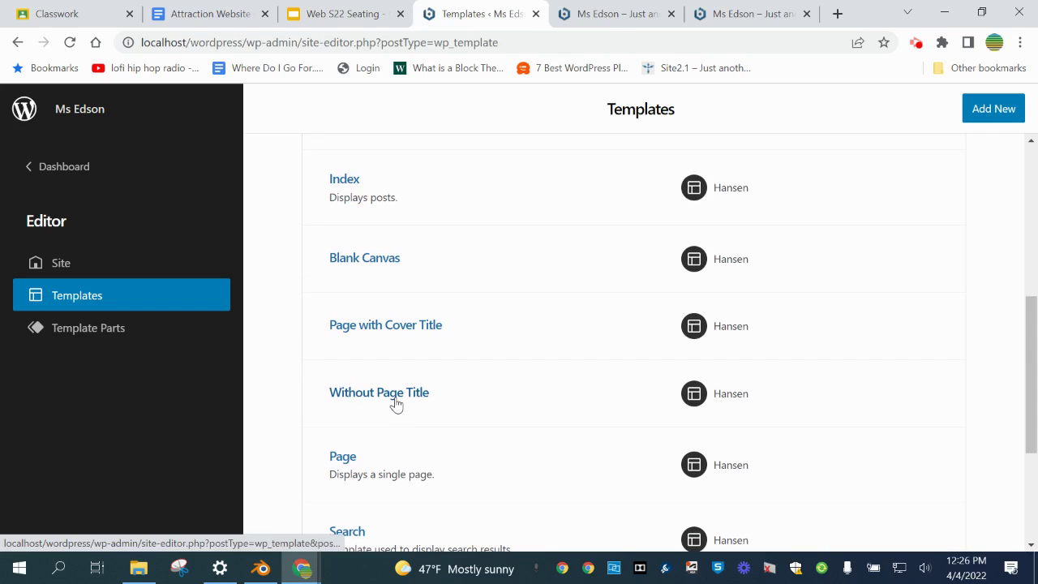
pyautogui.click(397, 404)
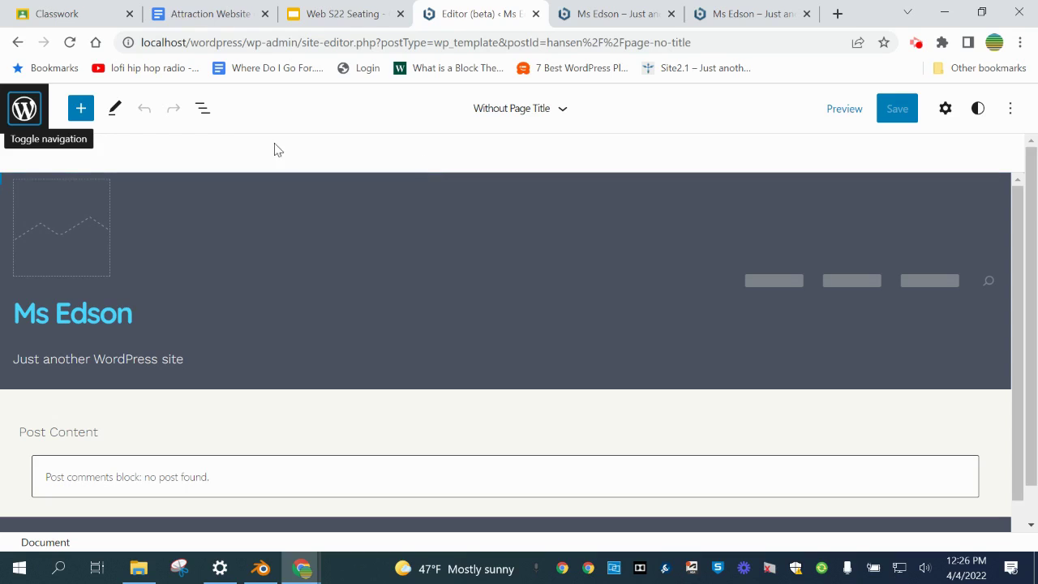
# - Show List View and collapse the Header, Group and Footer blocks
pyautogui.click(203, 113)
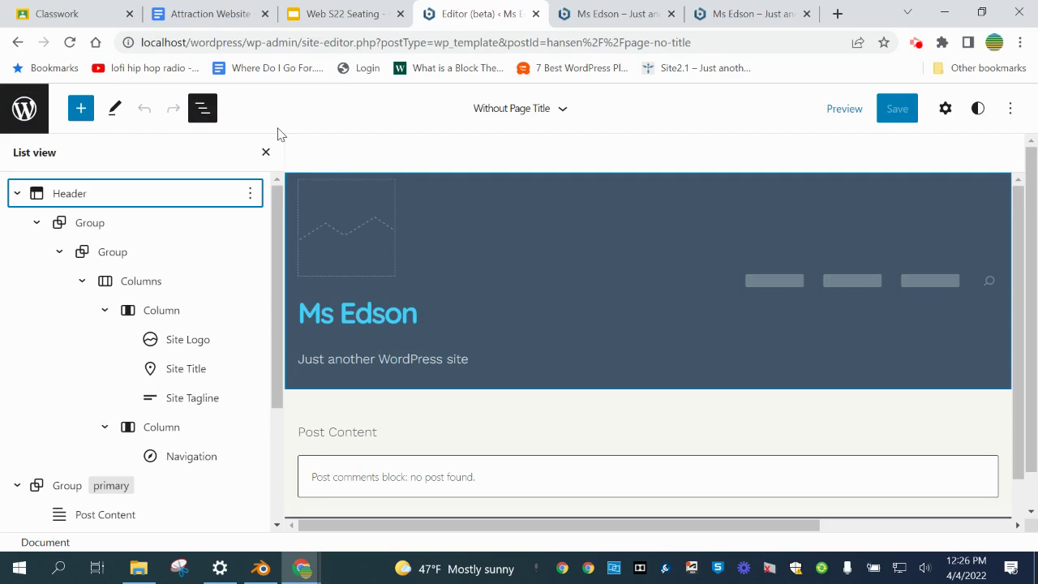
pyautogui.click(1027, 343)
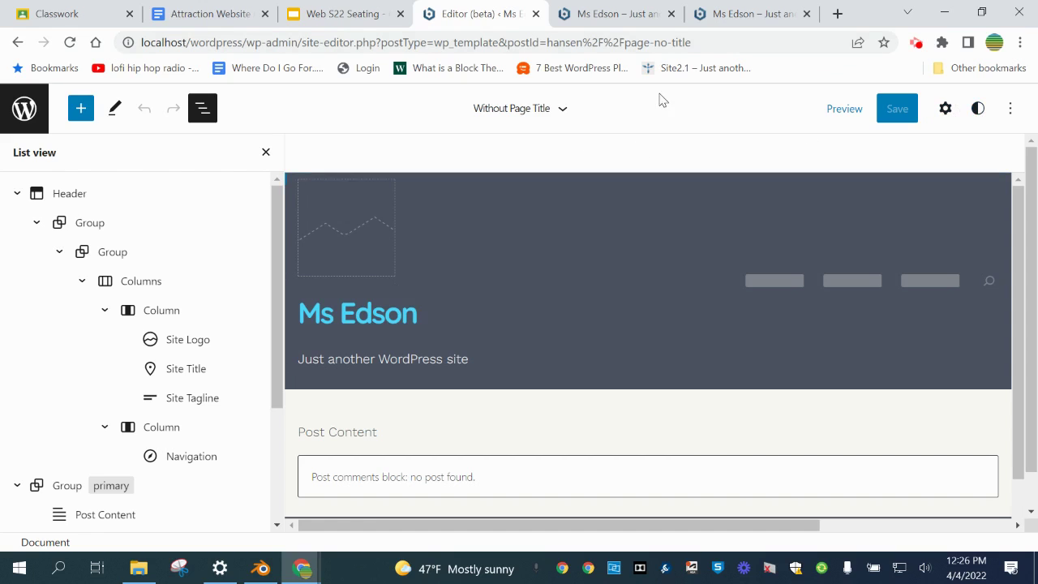
pyautogui.click(17, 193)
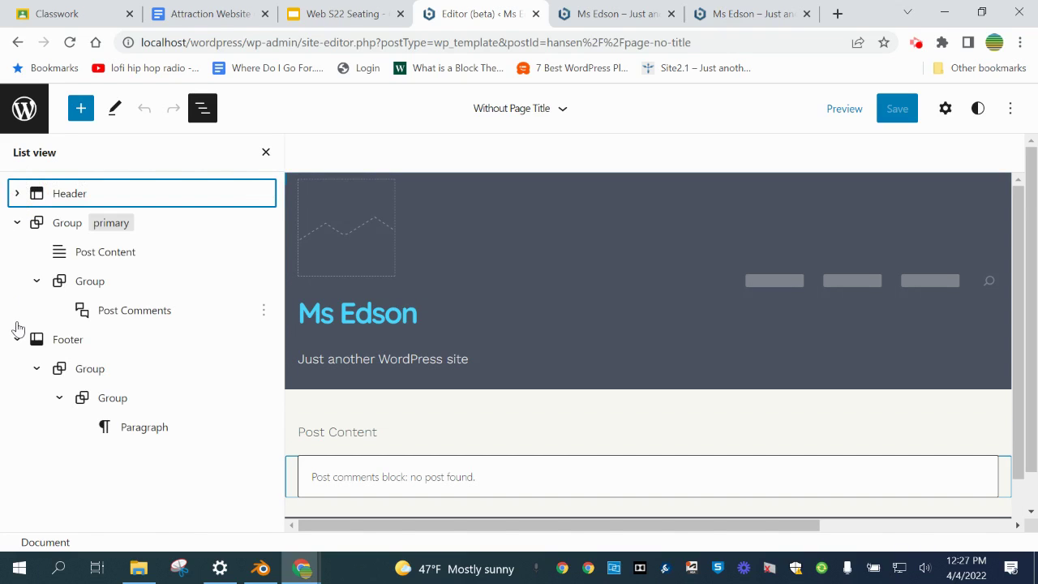
pyautogui.click(17, 224)
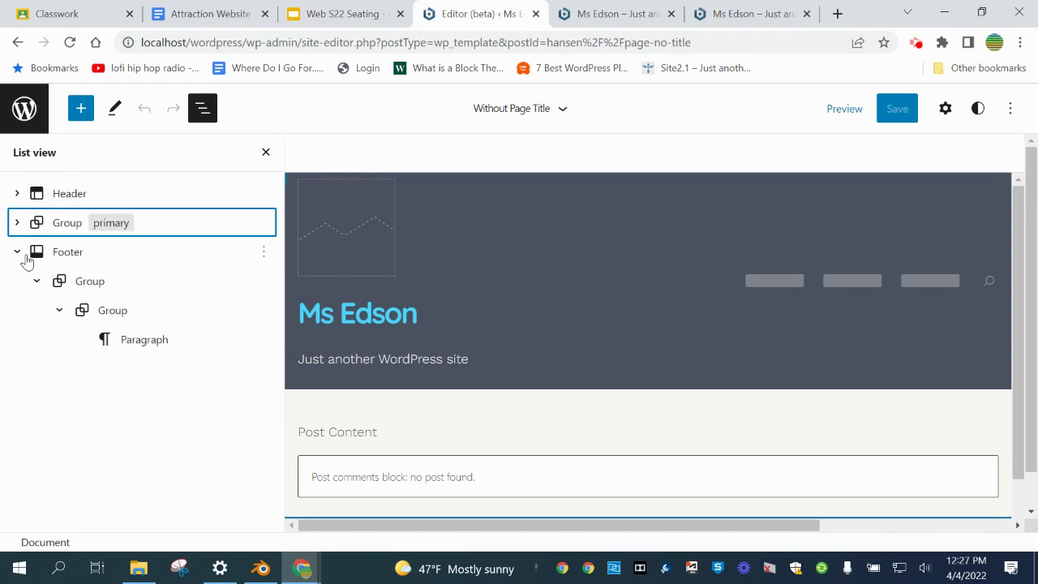
pyautogui.click(17, 254)
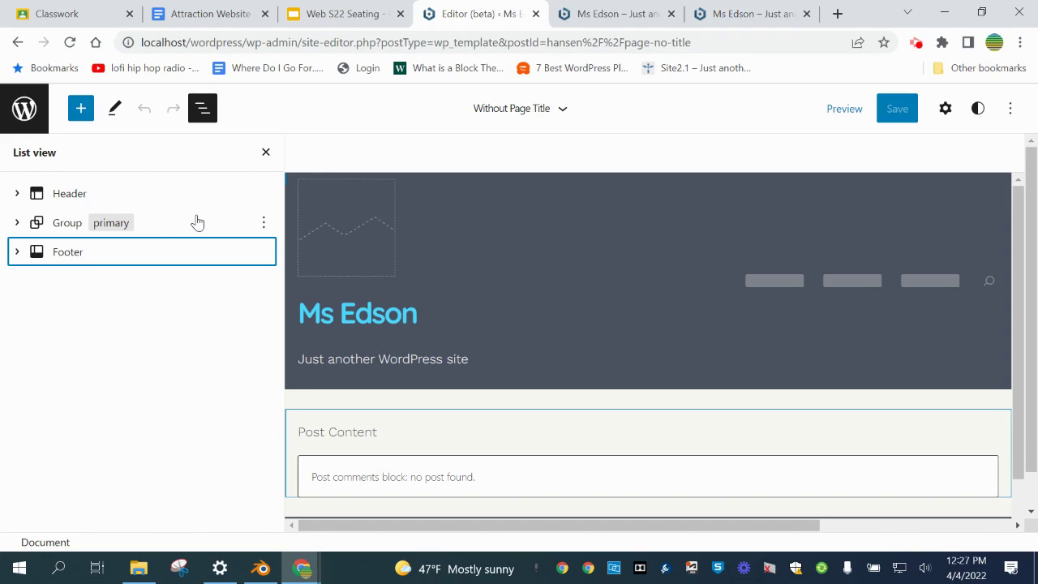
# - Toggle Header and Footer, leaving Header expanded to logo, title, tagline and navigation
pyautogui.click(17, 195)
pyautogui.click(16, 195)
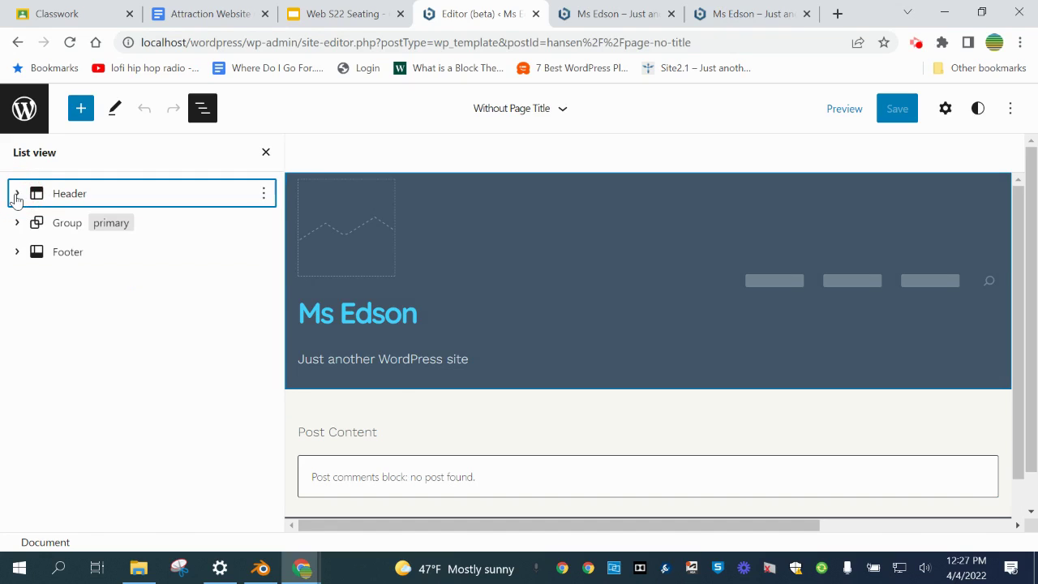
pyautogui.click(17, 252)
pyautogui.click(17, 253)
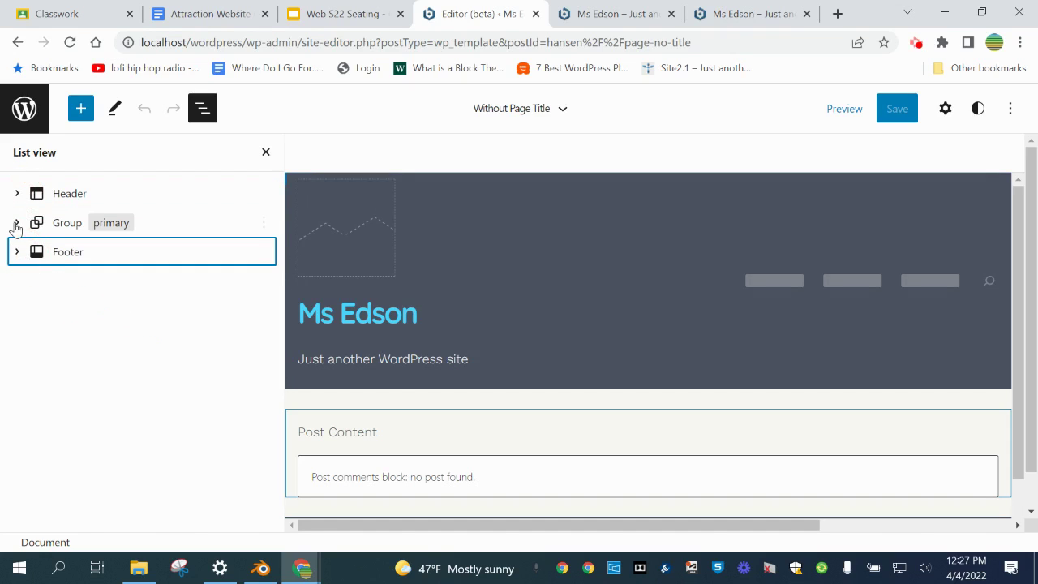
pyautogui.click(15, 195)
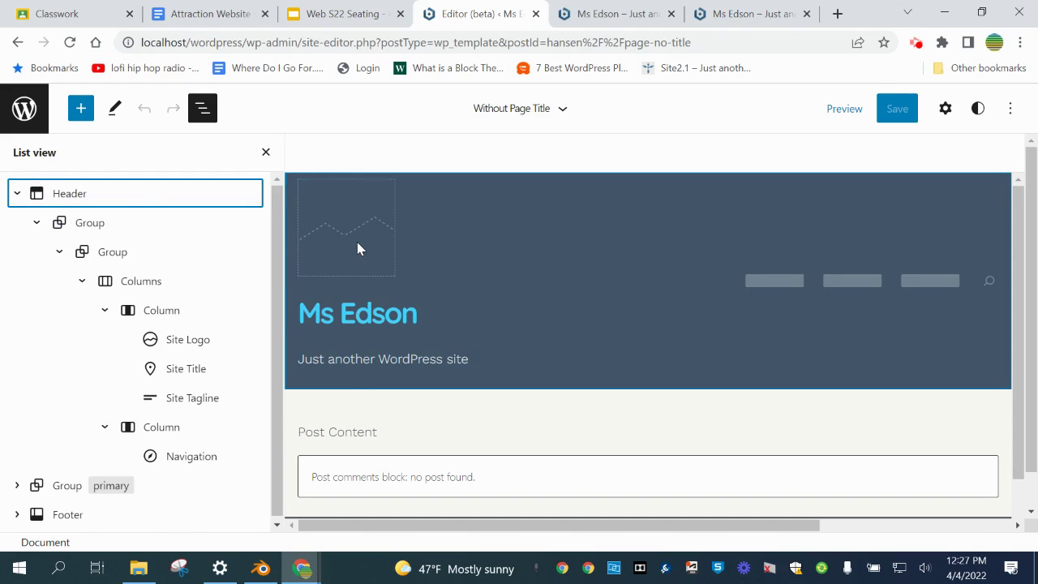
# - Inspect the Site Logo and Site Title blocks, then collapse the Header and its inner Group in List View
pyautogui.click(195, 340)
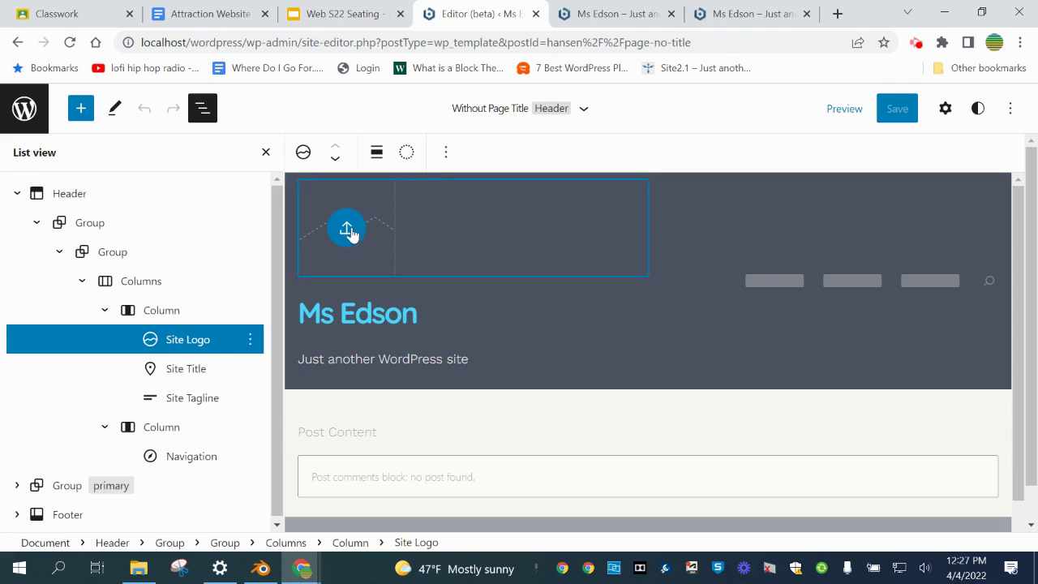
pyautogui.click(217, 375)
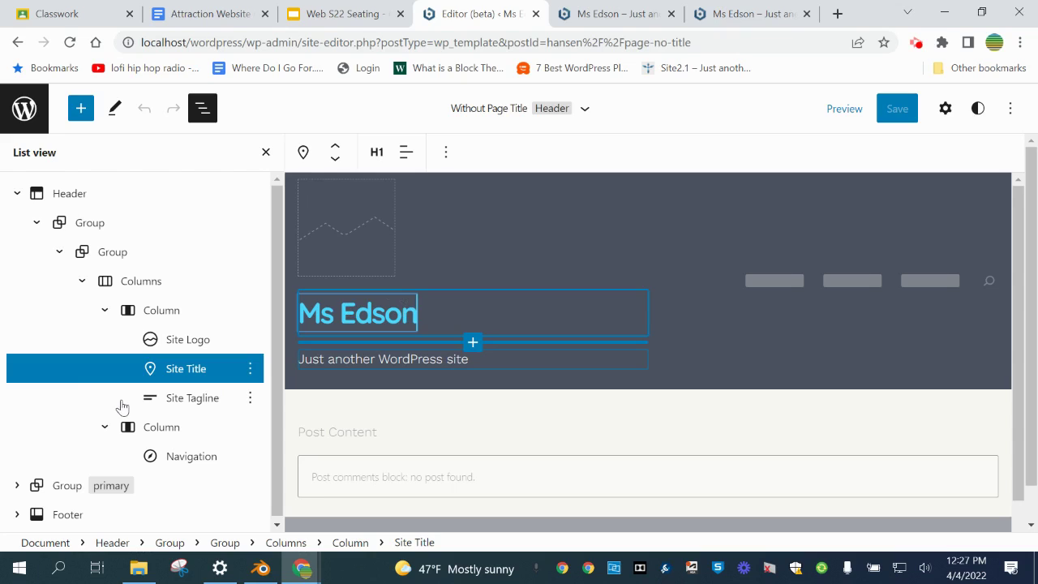
pyautogui.click(34, 224)
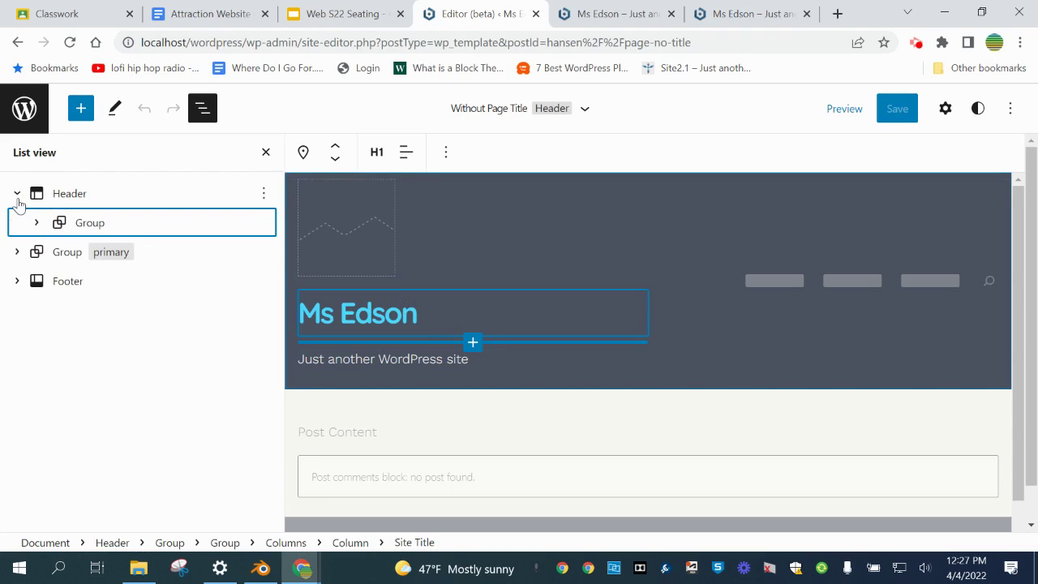
pyautogui.click(17, 195)
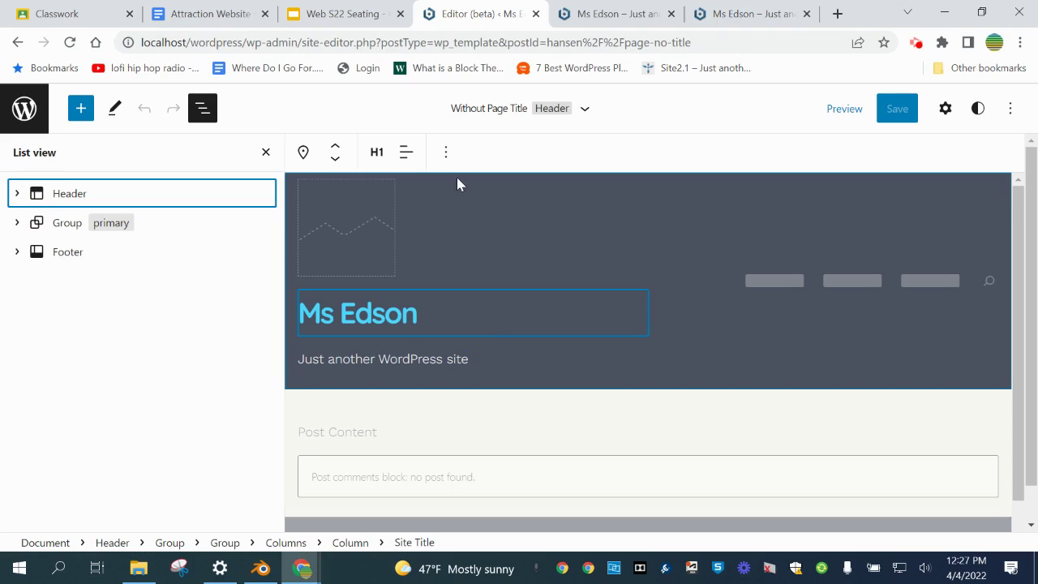
pyautogui.click(612, 152)
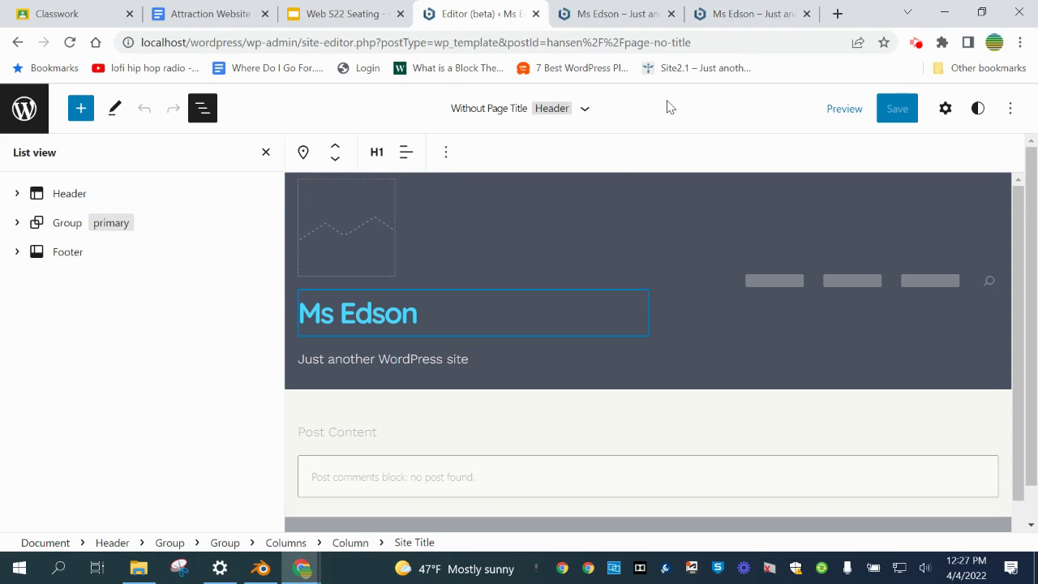